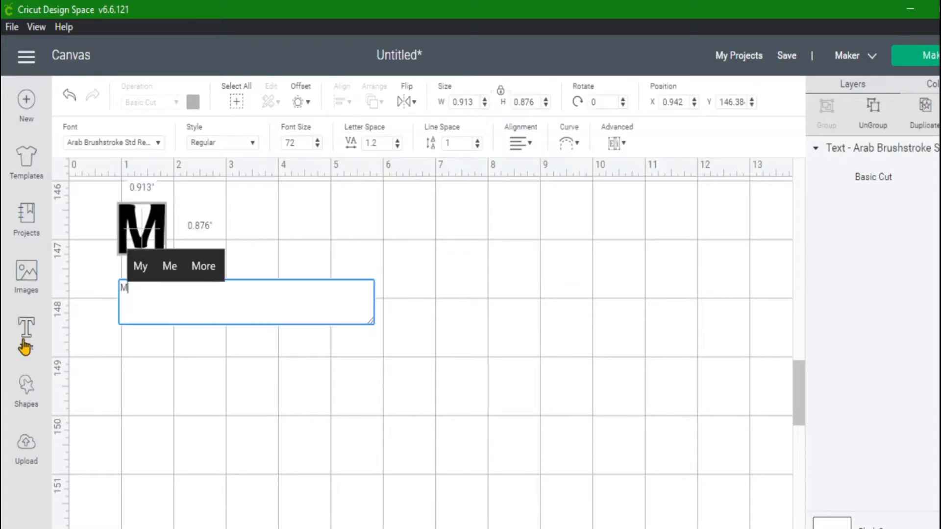
- Complete the text as "Mother" and reduce its letter space to 0.6
{"action": "type", "text": "other"}
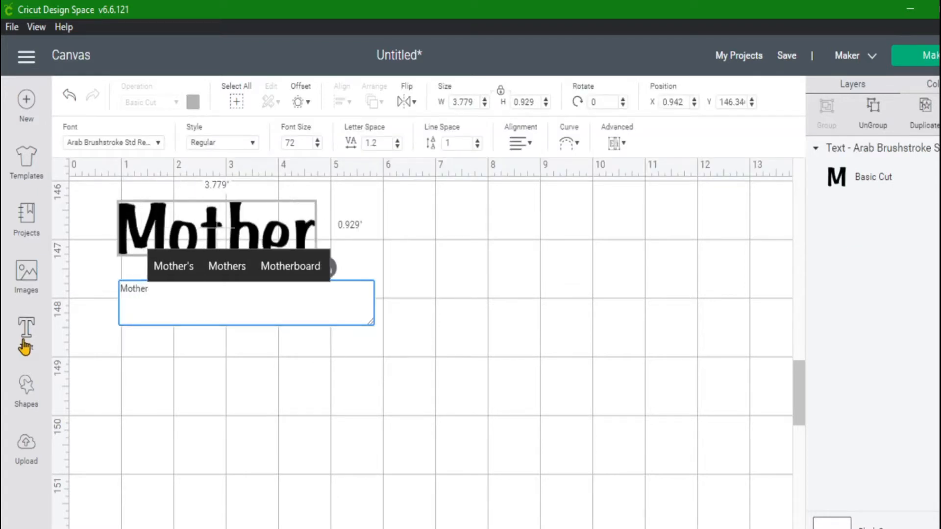
{"action": "left_click", "coordinate": [365, 211]}
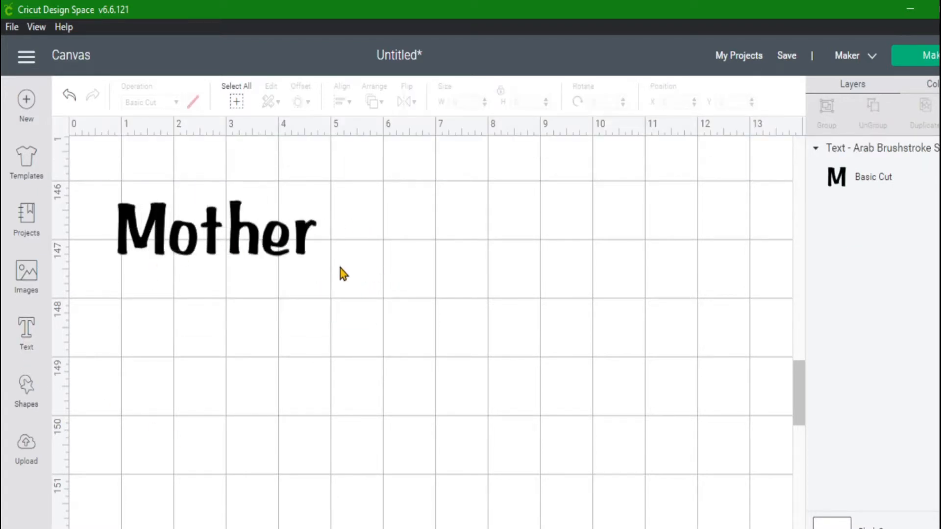
{"action": "left_click_drag", "start_coordinate": [337, 265], "coordinate": [118, 198]}
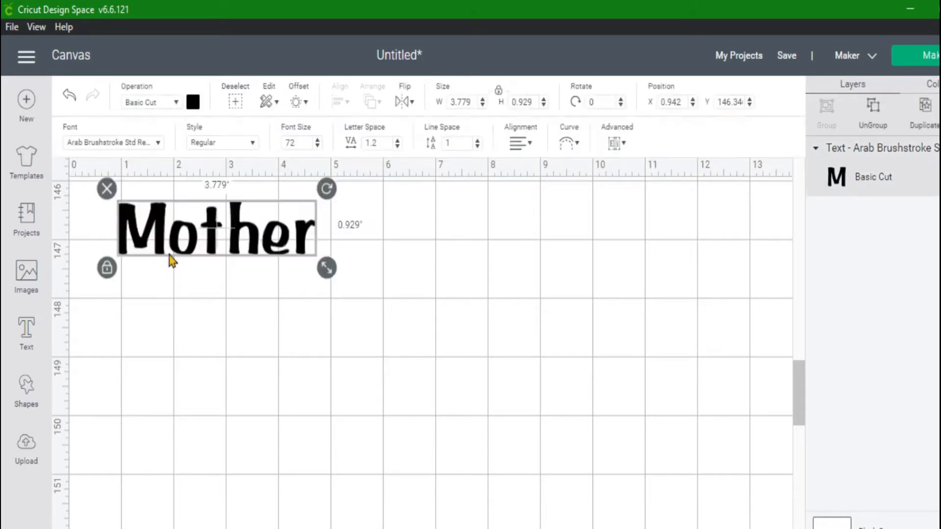
{"action": "left_click", "coordinate": [398, 147]}
{"action": "left_click", "coordinate": [398, 146]}
{"action": "left_click", "coordinate": [398, 146]}
{"action": "left_click", "coordinate": [398, 146]}
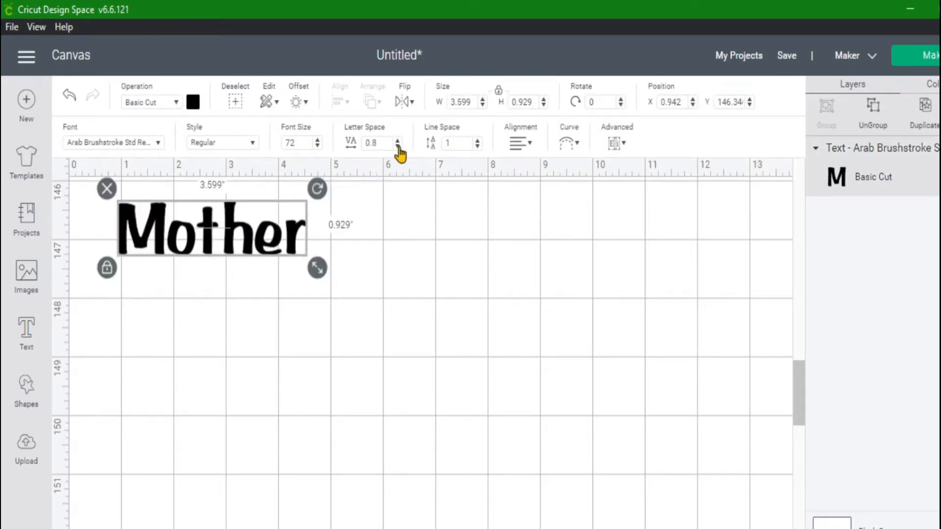
{"action": "left_click", "coordinate": [398, 146]}
{"action": "left_click", "coordinate": [398, 146]}
{"action": "left_click", "coordinate": [397, 146]}
{"action": "left_click", "coordinate": [398, 146]}
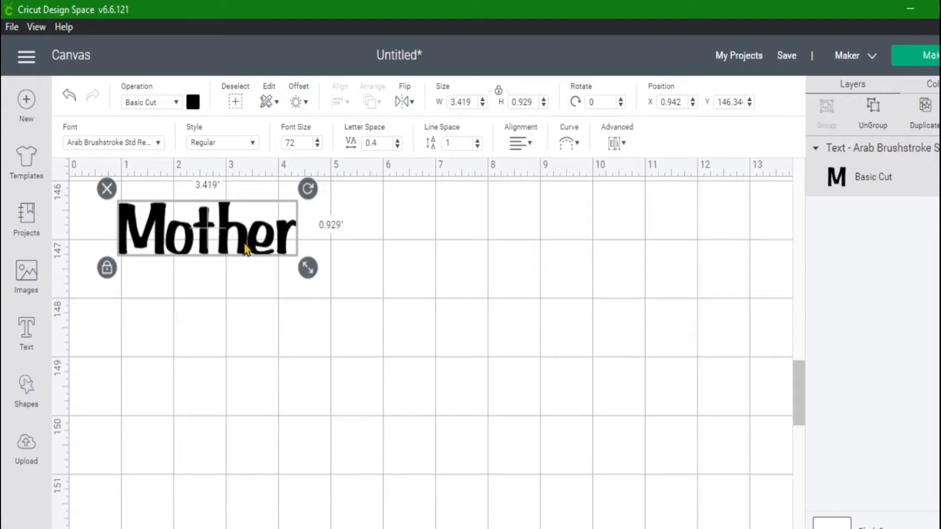
{"action": "left_click", "coordinate": [397, 141]}
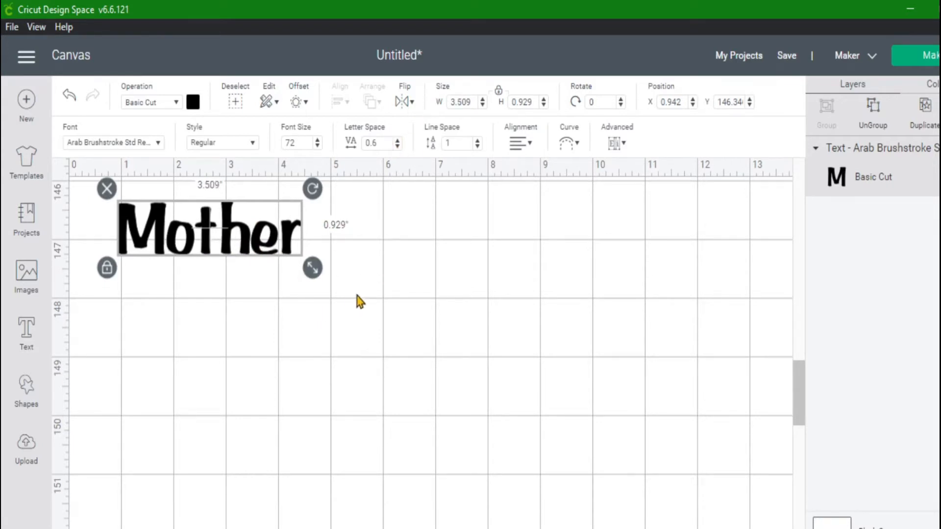
- Ungroup the Mother text into separate letters and nudge the loosely spaced ones closer to their neighbours
{"action": "left_click", "coordinate": [879, 115]}
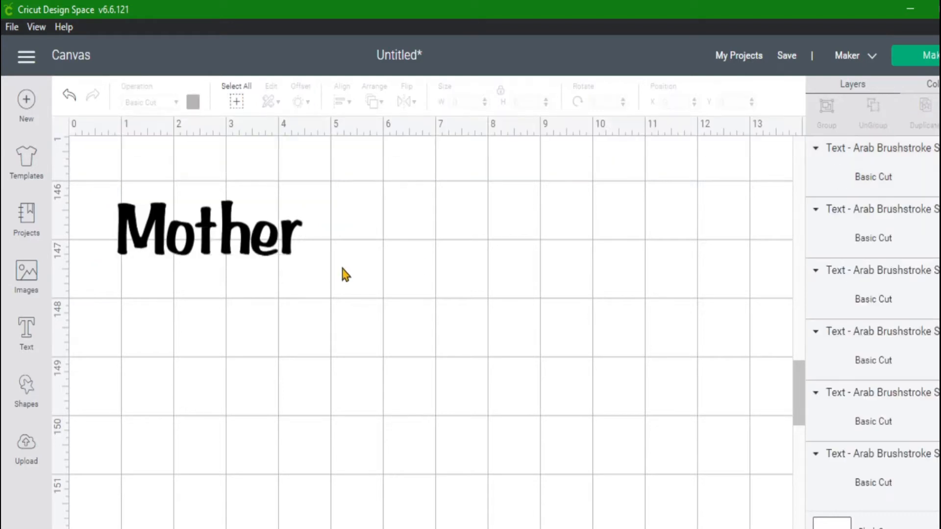
{"action": "left_click_drag", "start_coordinate": [342, 266], "coordinate": [241, 254]}
{"action": "left_click", "coordinate": [241, 298]}
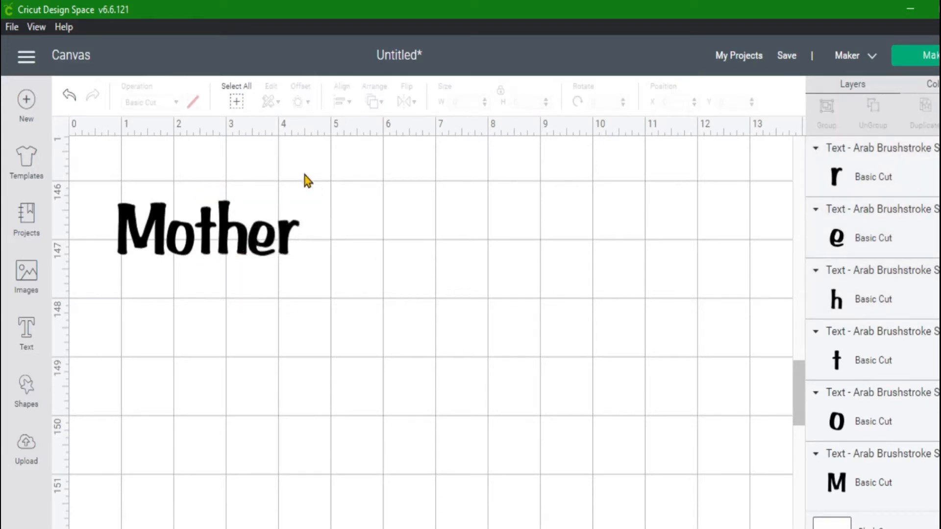
{"action": "left_click_drag", "start_coordinate": [283, 174], "coordinate": [175, 278]}
{"action": "left_click_drag", "start_coordinate": [330, 305], "coordinate": [308, 289]}
- Weld all the letters of Mother into one shape and enlarge it to about 7.45 by 2 inches
{"action": "left_click_drag", "start_coordinate": [315, 278], "coordinate": [108, 184]}
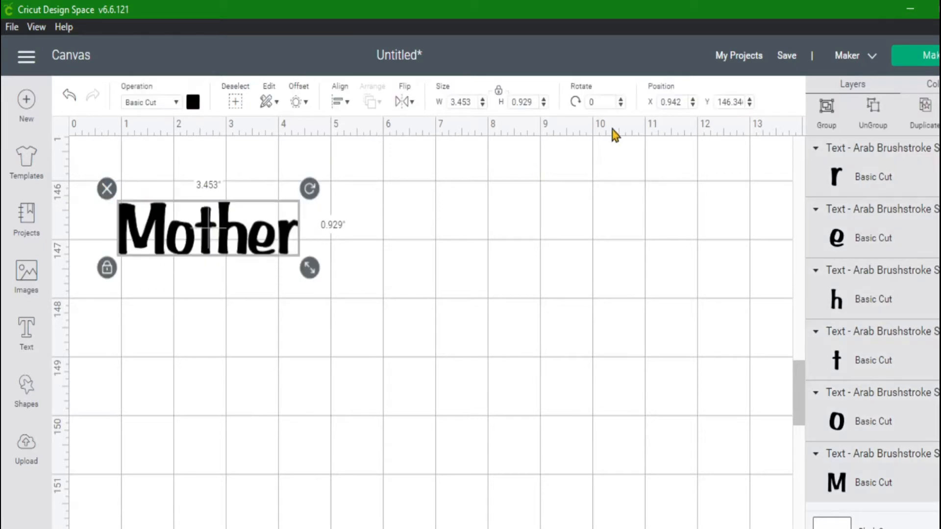
{"action": "left_click", "coordinate": [824, 107]}
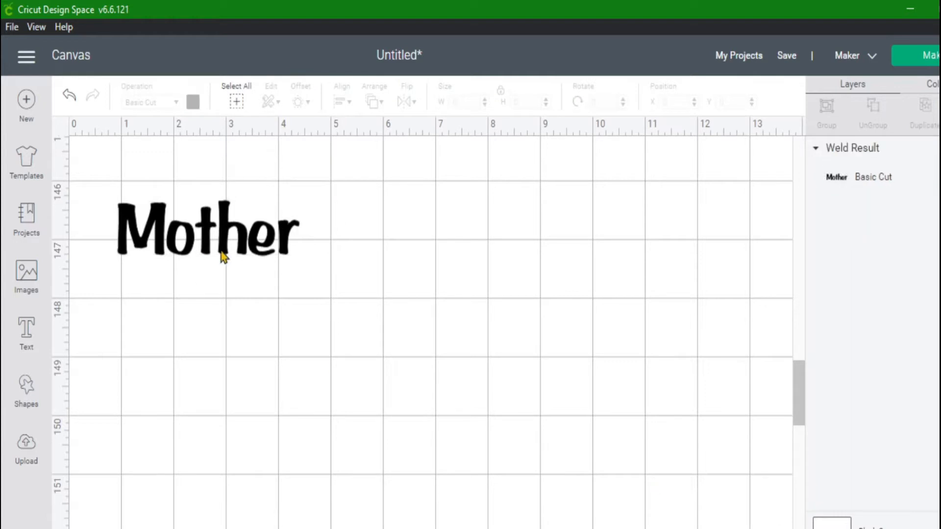
{"action": "left_click_drag", "start_coordinate": [94, 191], "coordinate": [564, 347]}
{"action": "left_click", "coordinate": [441, 401]}
{"action": "left_click", "coordinate": [371, 275]}
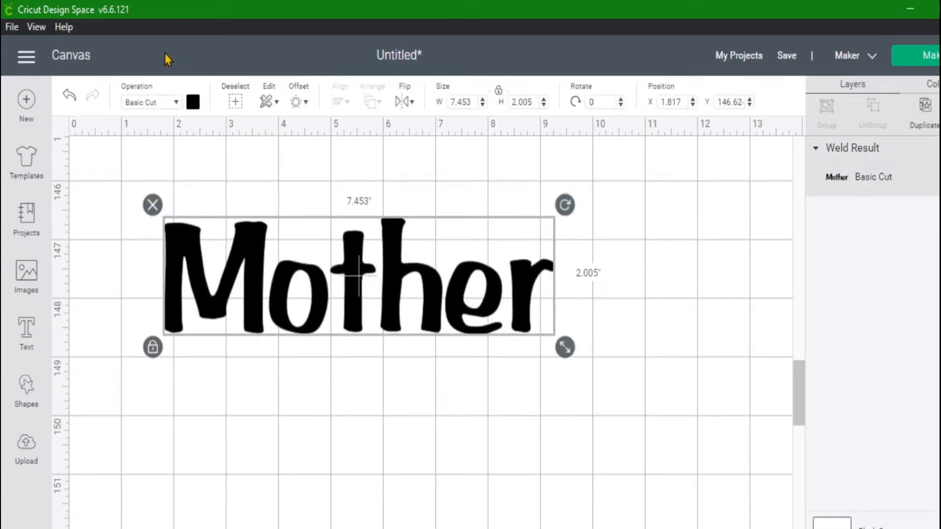
{"action": "left_click", "coordinate": [116, 274]}
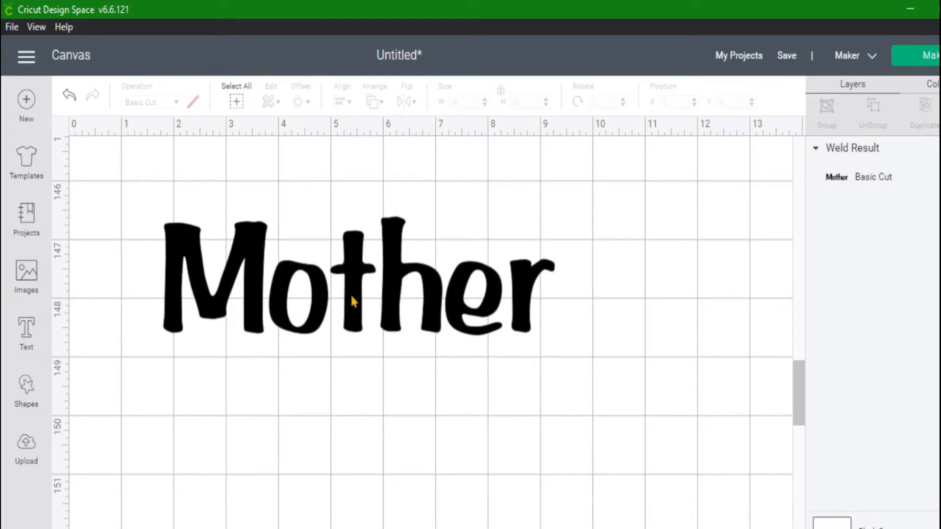
- Start a new text object and search the font list for "i love glitter"
{"action": "left_click", "coordinate": [27, 348]}
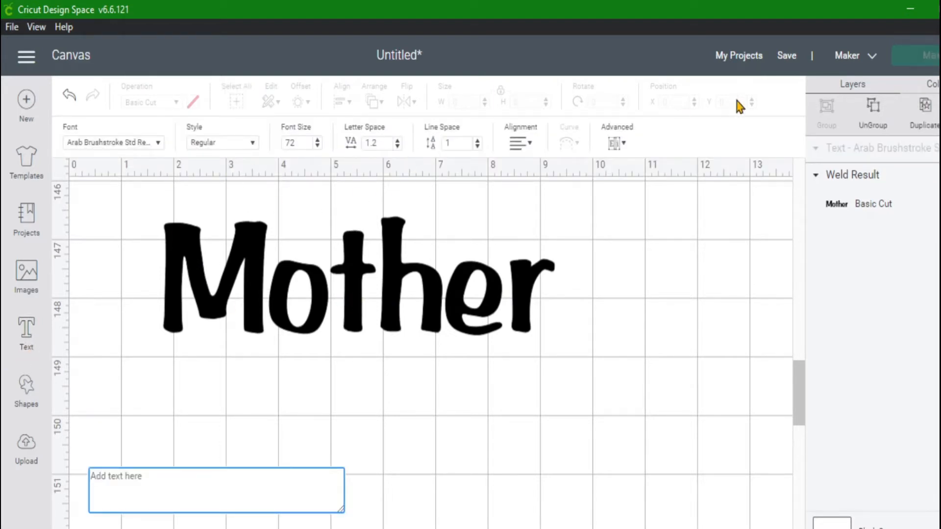
{"action": "left_click", "coordinate": [126, 142]}
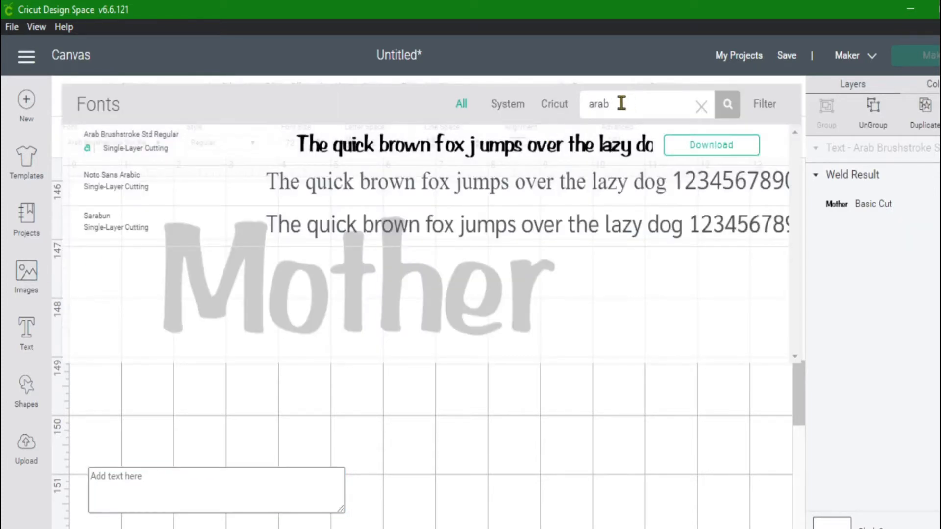
{"action": "key", "text": "BackSpace"}
{"action": "key", "text": "BackSpace"}
{"action": "key", "text": "BackSpace"}
{"action": "key", "text": "BackSpace"}
{"action": "type", "text": "a"}
{"action": "key", "text": "BackSpace"}
{"action": "type", "text": "i"}
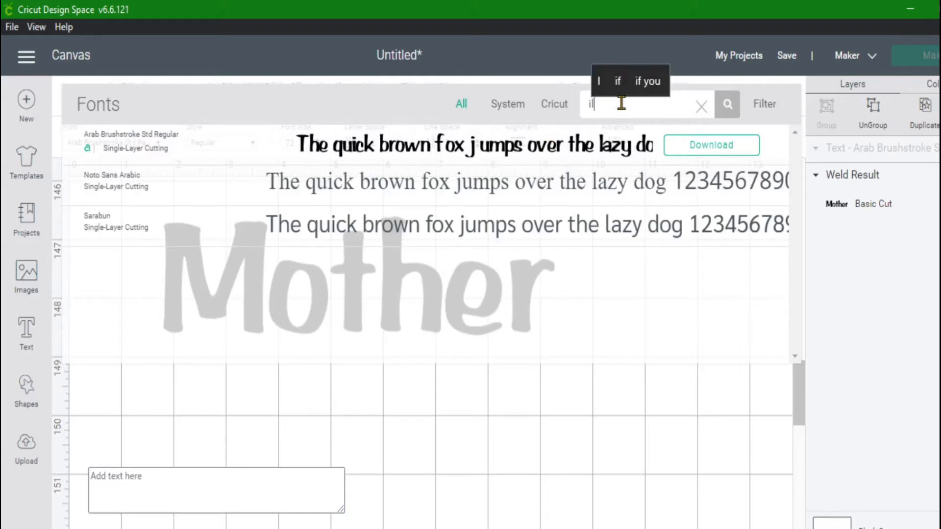
{"action": "type", "text": "l"}
{"action": "key", "text": "BackSpace"}
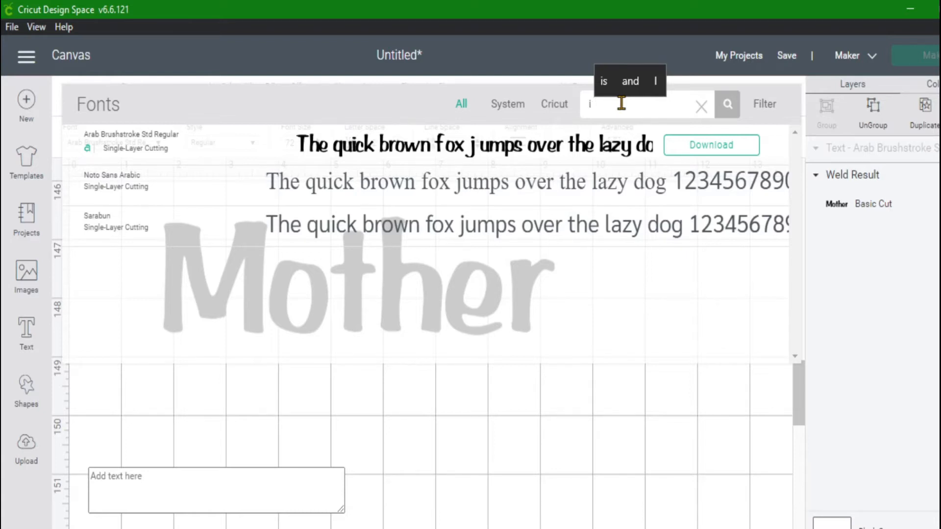
{"action": "type", "text": "love"}
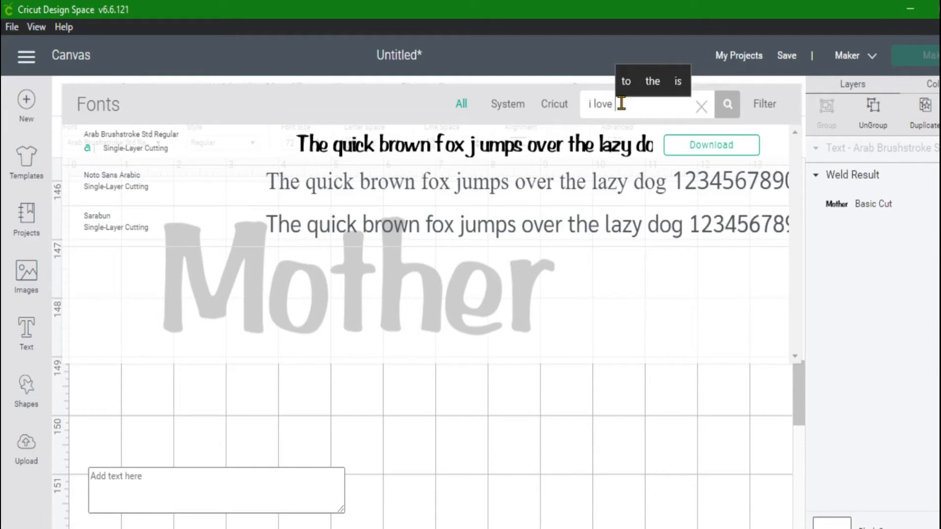
{"action": "type", "text": " glitter"}
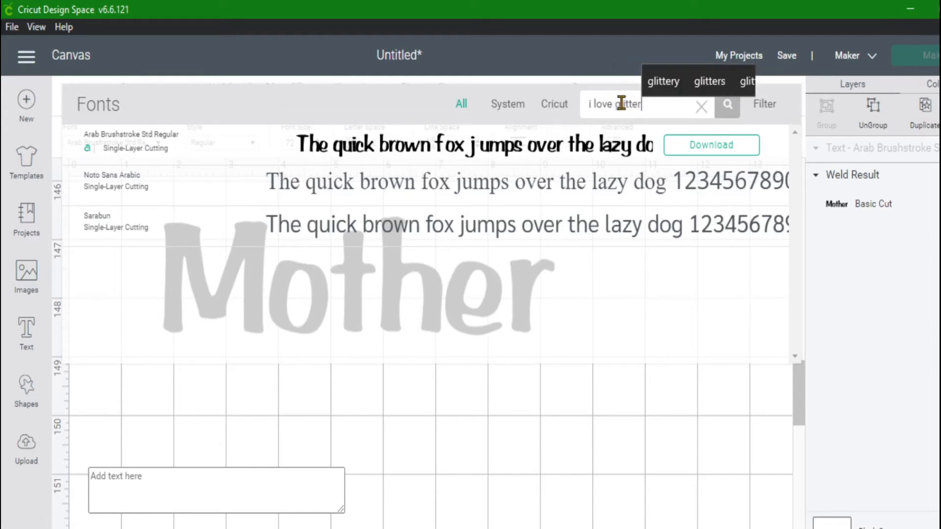
{"action": "left_click", "coordinate": [727, 107]}
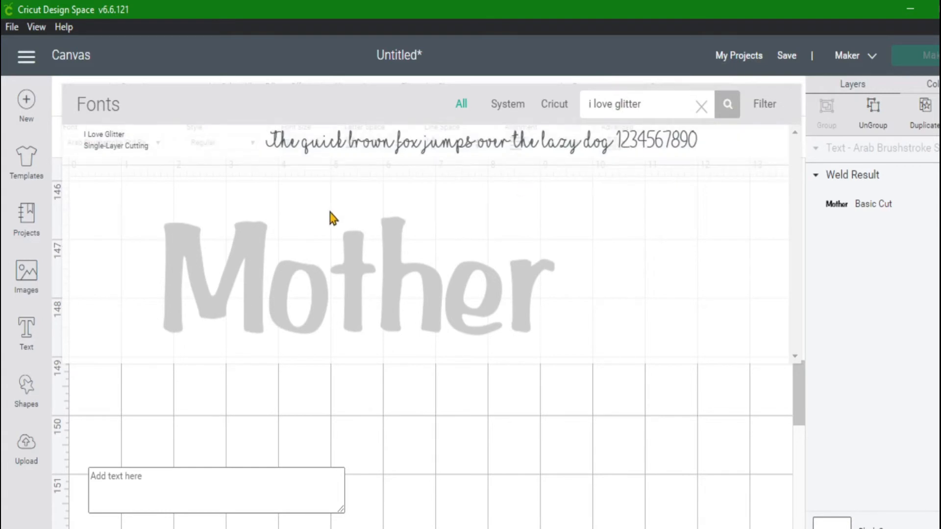
- Apply the I Love Glitter font to the new empty text object
{"action": "left_click", "coordinate": [184, 487]}
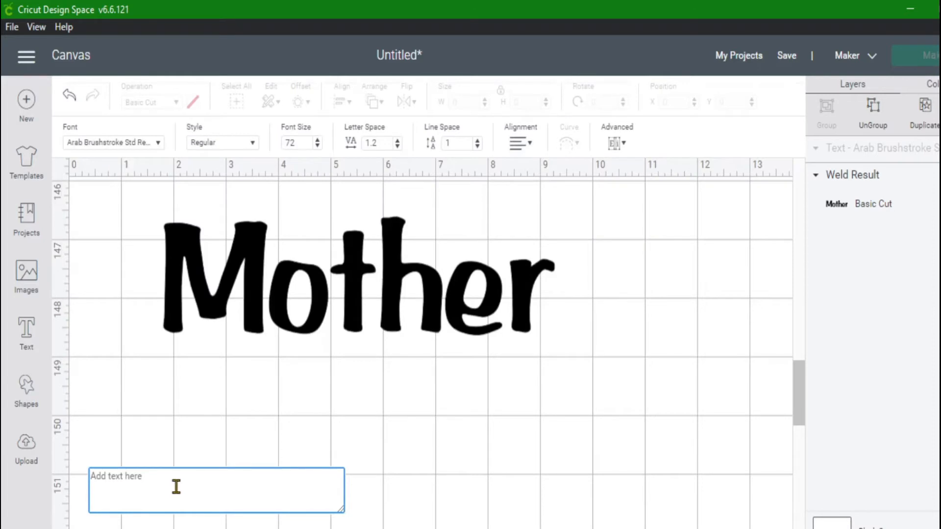
{"action": "left_click", "coordinate": [143, 145]}
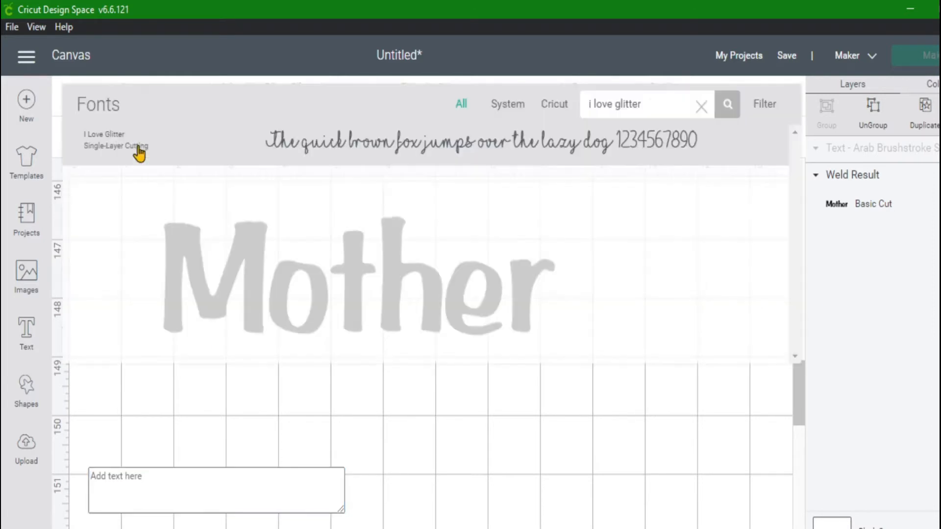
{"action": "left_click", "coordinate": [613, 143]}
{"action": "left_click", "coordinate": [179, 493]}
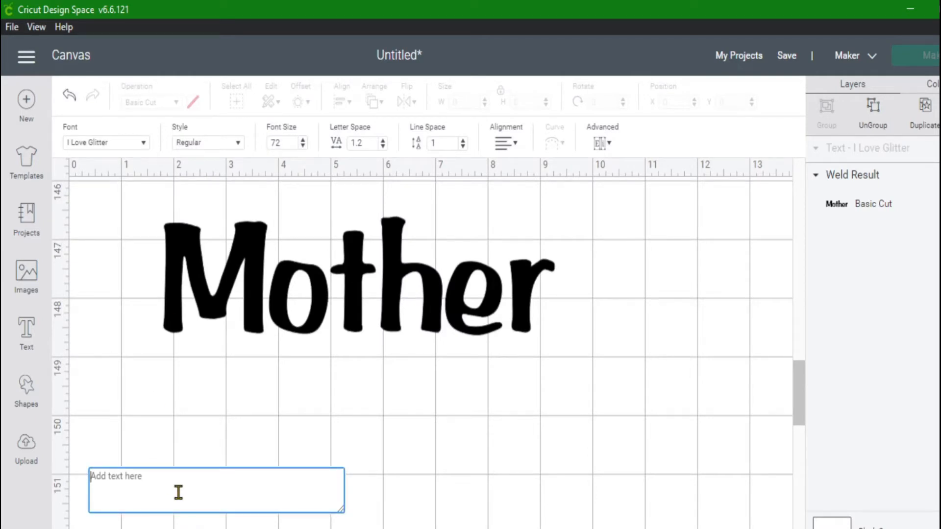
- Enter "[Rose]" as the new text, using square brackets for the swashes, and place it below the word Mother
{"action": "type", "text": "{"}
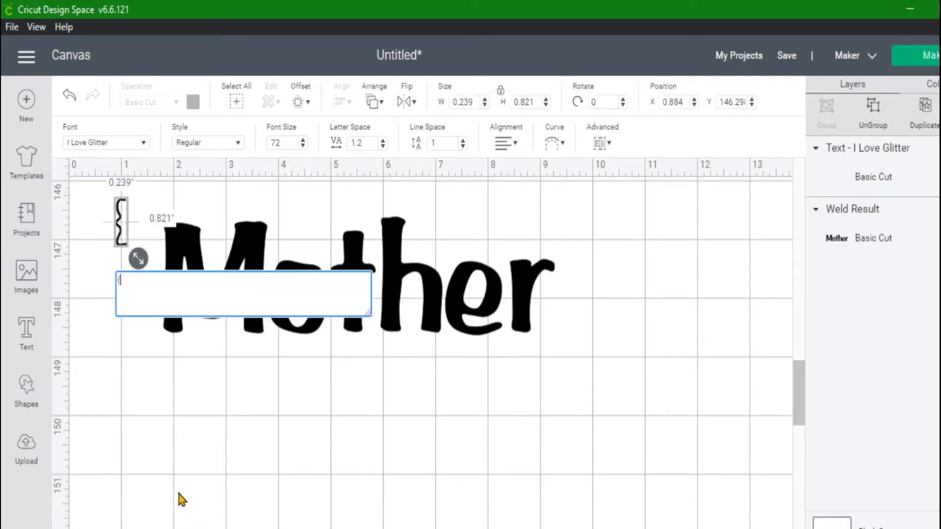
{"action": "key", "text": "BackSpace"}
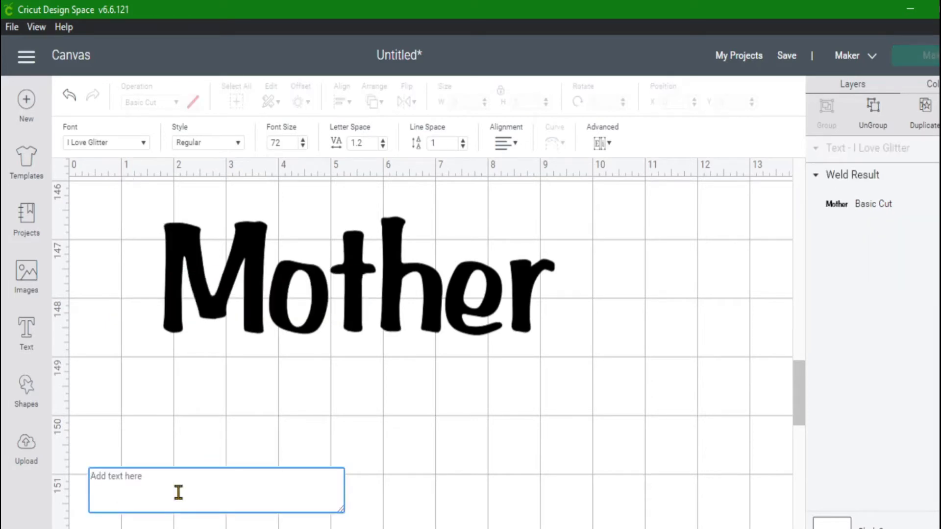
{"action": "type", "text": "["}
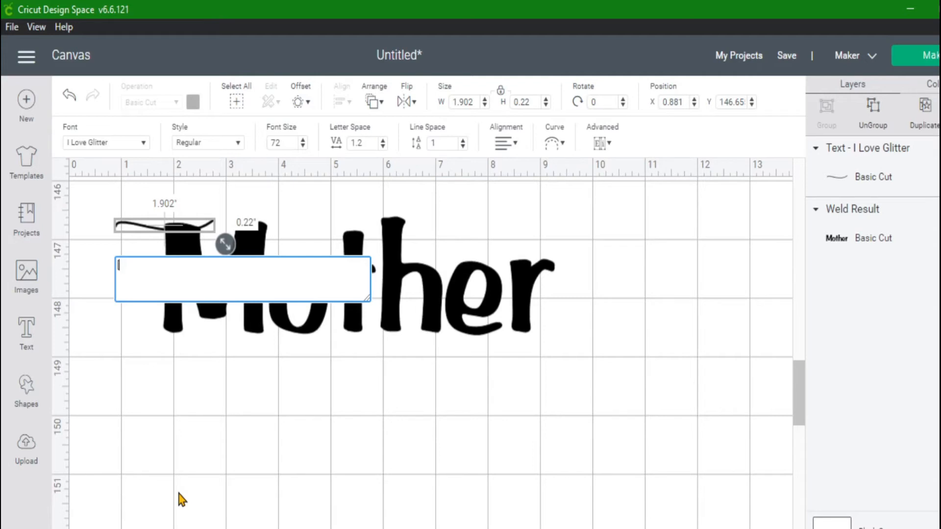
{"action": "left_click", "coordinate": [178, 492]}
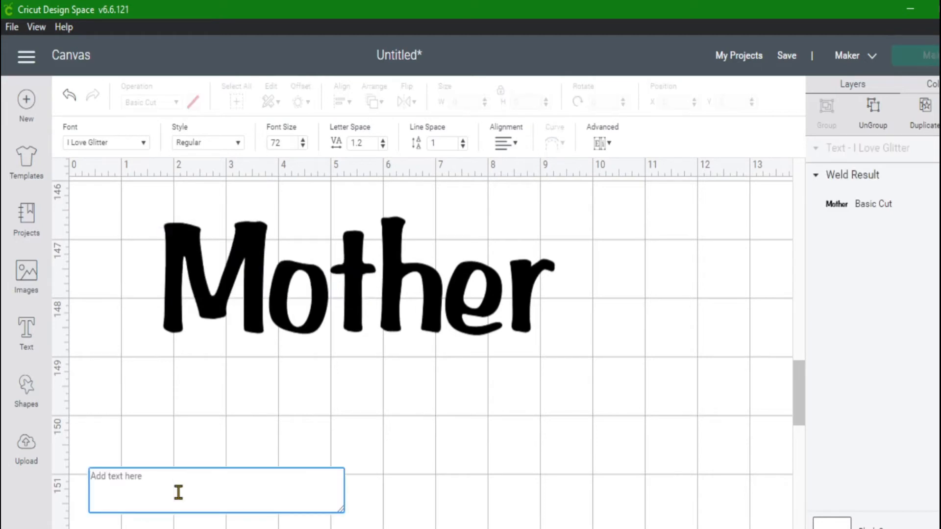
{"action": "type", "text": "["}
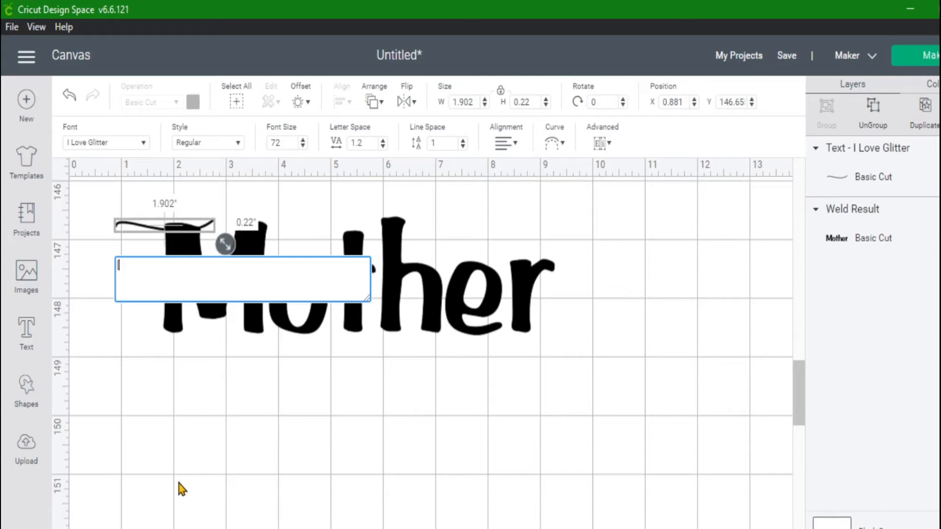
{"action": "type", "text": "Rose"}
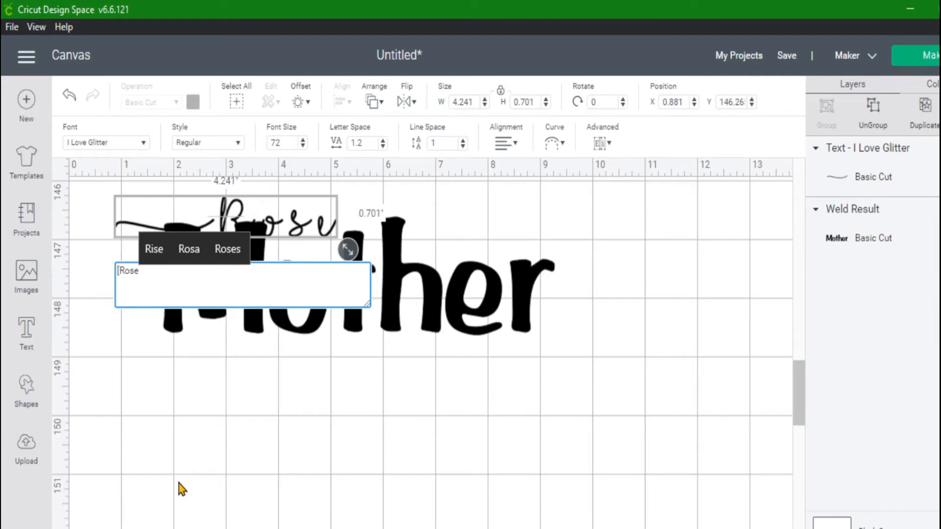
{"action": "type", "text": "]"}
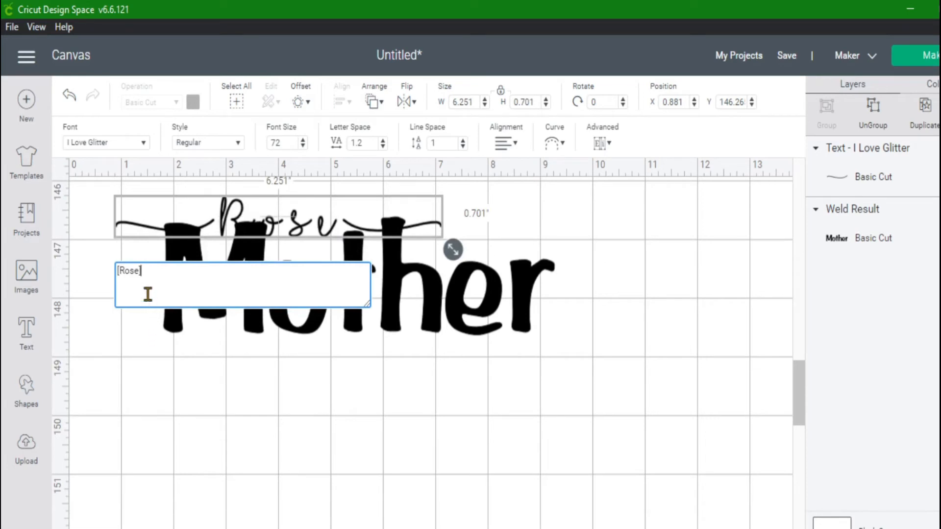
{"action": "left_click_drag", "start_coordinate": [177, 392], "coordinate": [181, 419]}
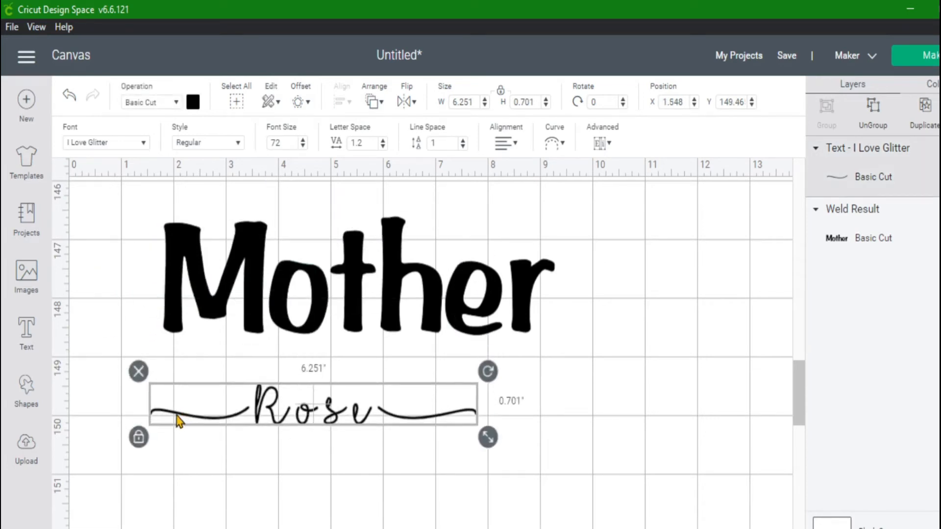
- Reduce the letter space of the Rose text to -0.2 so its letters and swashes join
{"action": "left_click", "coordinate": [382, 146]}
{"action": "left_click", "coordinate": [383, 146]}
{"action": "left_click", "coordinate": [383, 146]}
{"action": "left_click", "coordinate": [383, 146]}
{"action": "left_click", "coordinate": [382, 146]}
{"action": "left_click", "coordinate": [382, 146]}
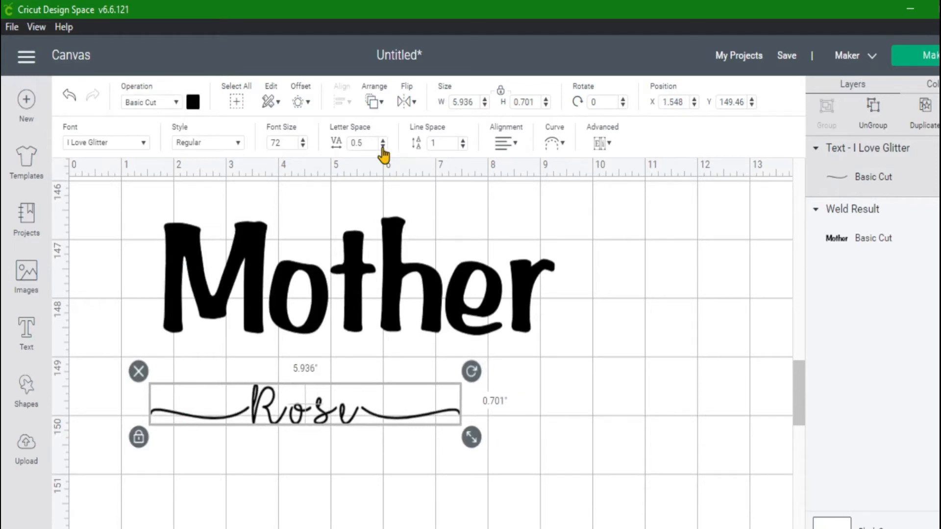
{"action": "left_click", "coordinate": [383, 146]}
{"action": "left_click", "coordinate": [383, 147]}
{"action": "left_click", "coordinate": [383, 146]}
{"action": "left_click", "coordinate": [383, 146]}
{"action": "left_click", "coordinate": [383, 146]}
{"action": "left_click", "coordinate": [383, 146]}
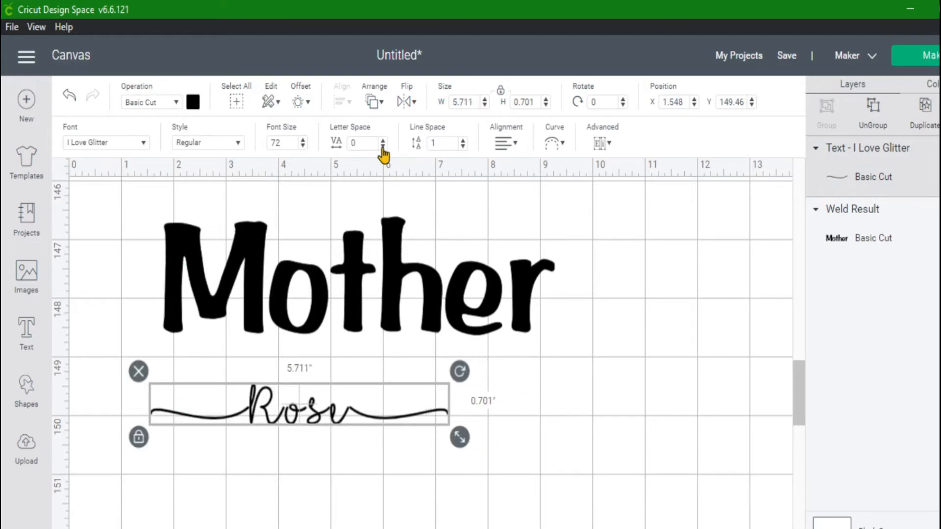
{"action": "left_click", "coordinate": [383, 146]}
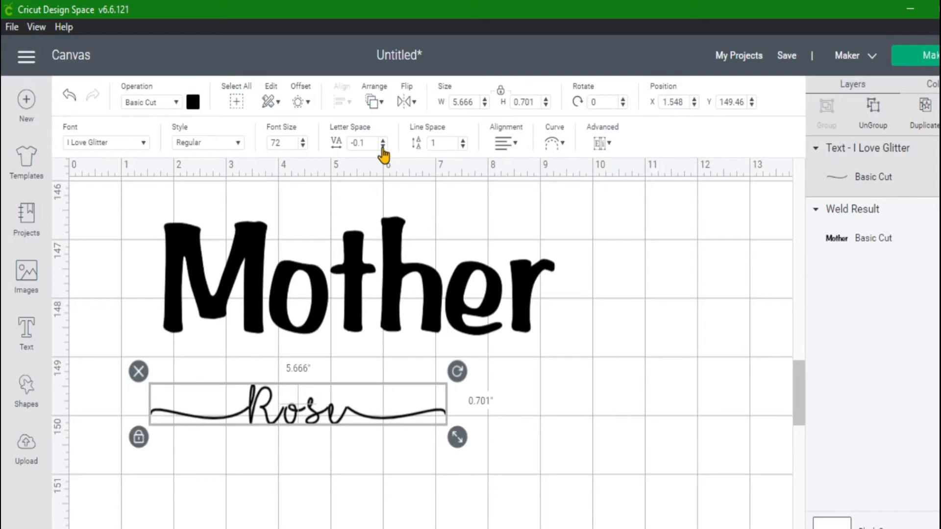
{"action": "left_click", "coordinate": [382, 146]}
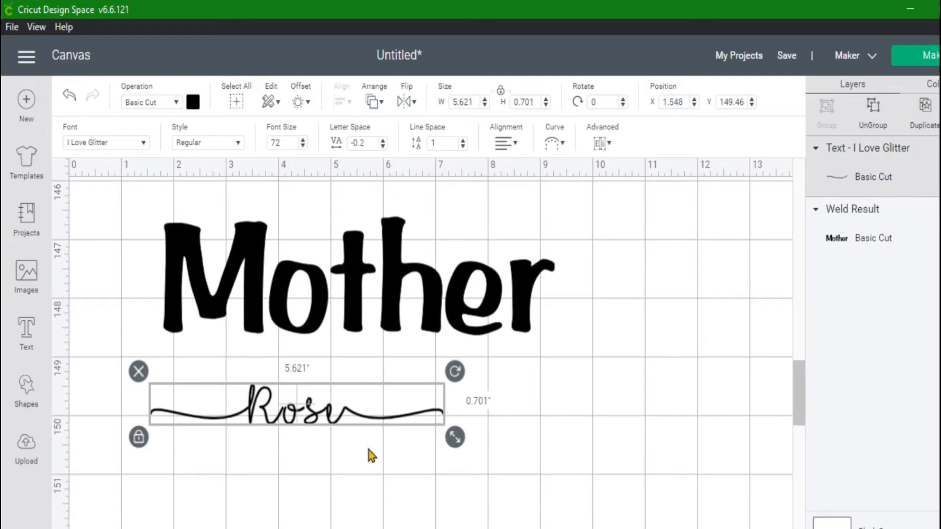
{"action": "left_click", "coordinate": [398, 447]}
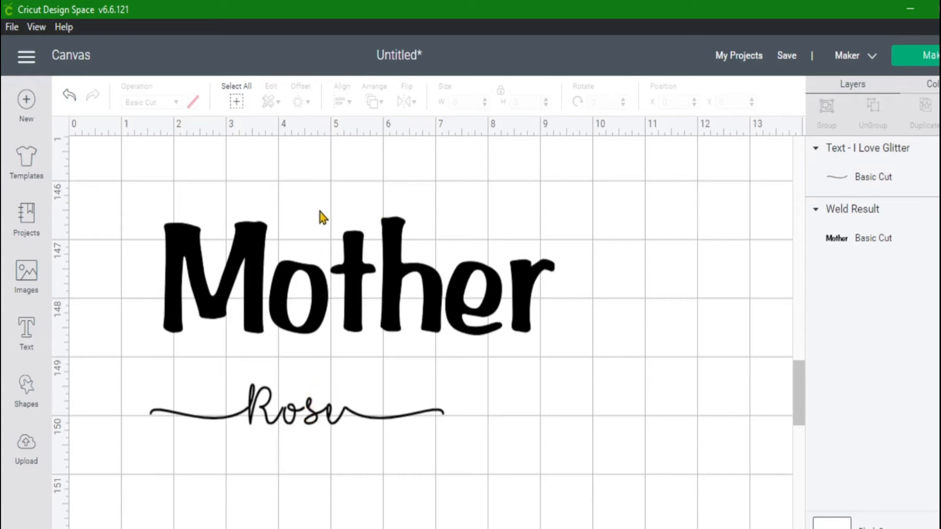
- Reduce the letter space of the Rose text to -0.4
{"action": "left_click_drag", "start_coordinate": [465, 439], "coordinate": [141, 391]}
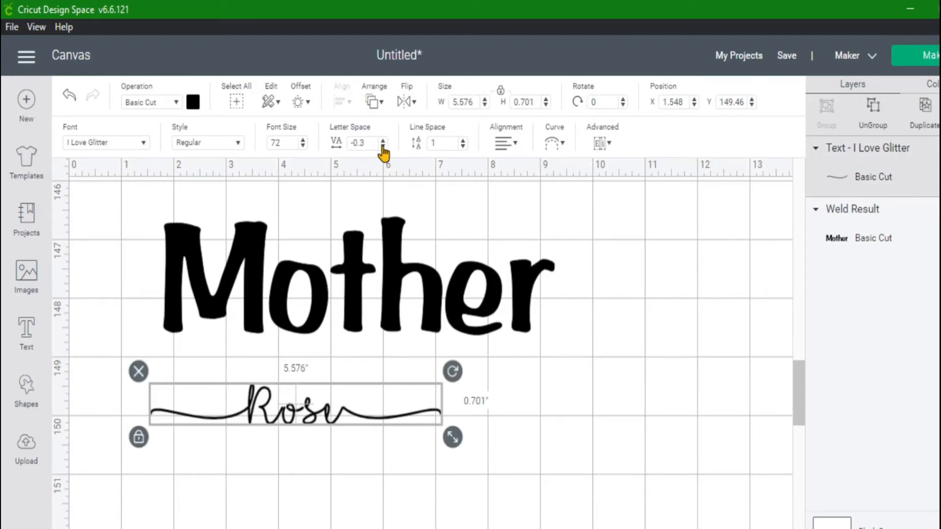
{"action": "left_click", "coordinate": [382, 147]}
{"action": "left_click", "coordinate": [325, 514]}
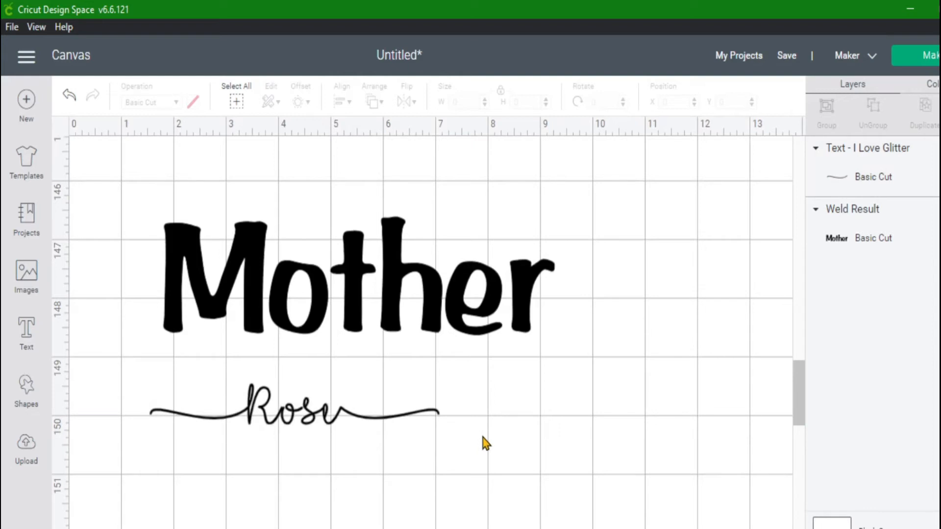
- Try welding the Rose text into a single shape, and undo that weld
{"action": "left_click_drag", "start_coordinate": [458, 435], "coordinate": [174, 390]}
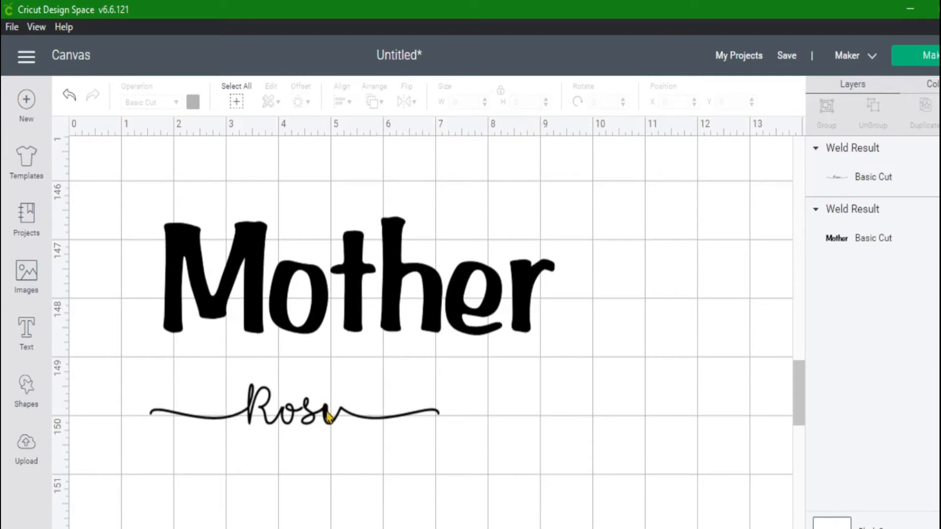
{"action": "left_click", "coordinate": [69, 101]}
{"action": "left_click_drag", "start_coordinate": [456, 434], "coordinate": [324, 404]}
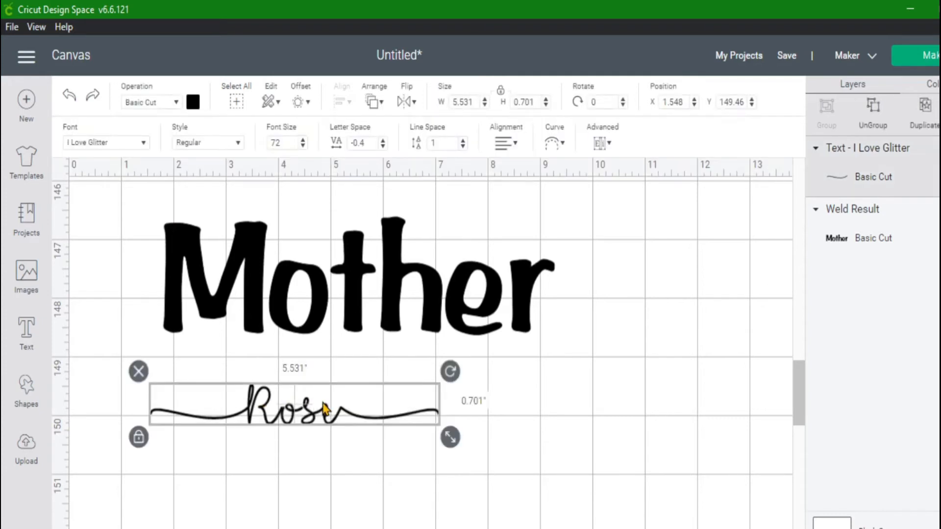
{"action": "left_click", "coordinate": [344, 478]}
- Ungroup the Rose text and shift the "e" with its trailing swash slightly down, to Y 149.837, so it joins the "s"
{"action": "left_click_drag", "start_coordinate": [512, 444], "coordinate": [126, 386]}
{"action": "left_click", "coordinate": [873, 115]}
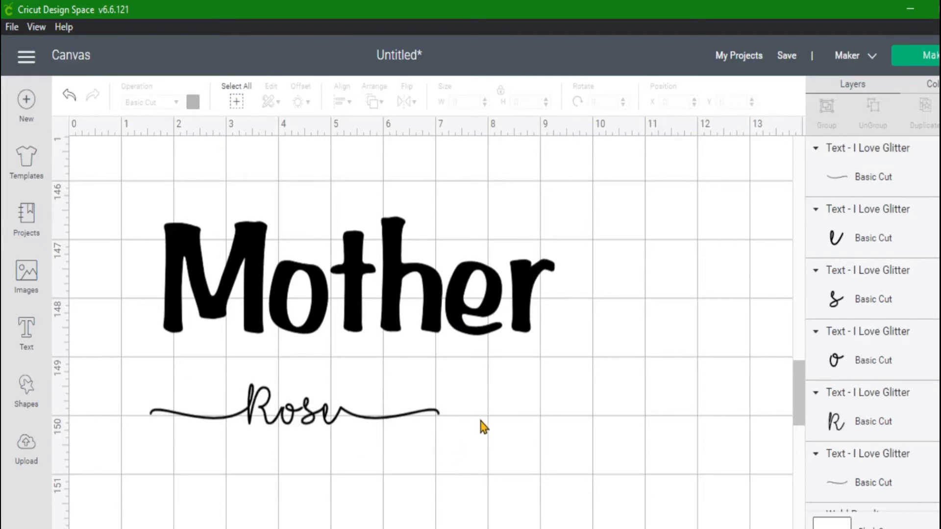
{"action": "left_click_drag", "start_coordinate": [437, 428], "coordinate": [324, 465]}
{"action": "left_click", "coordinate": [343, 461]}
{"action": "left_click_drag", "start_coordinate": [455, 429], "coordinate": [316, 410]}
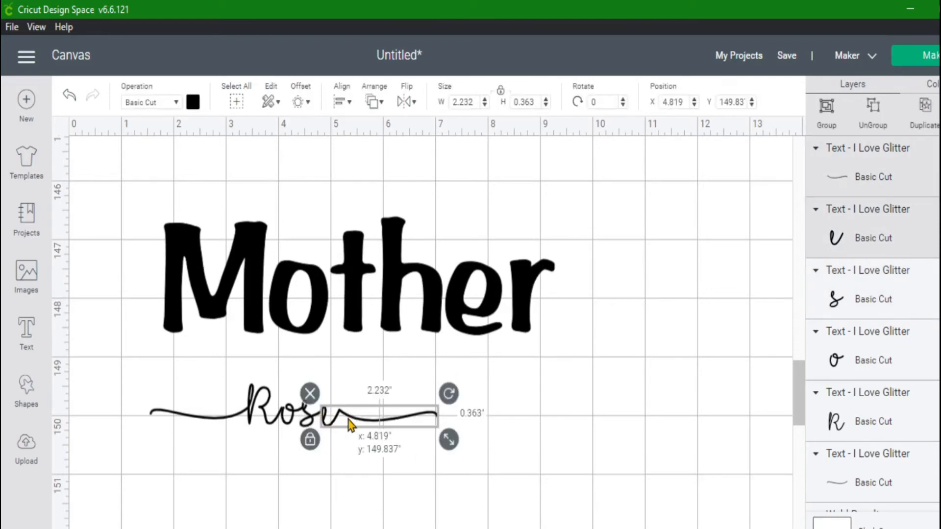
{"action": "left_click", "coordinate": [349, 459]}
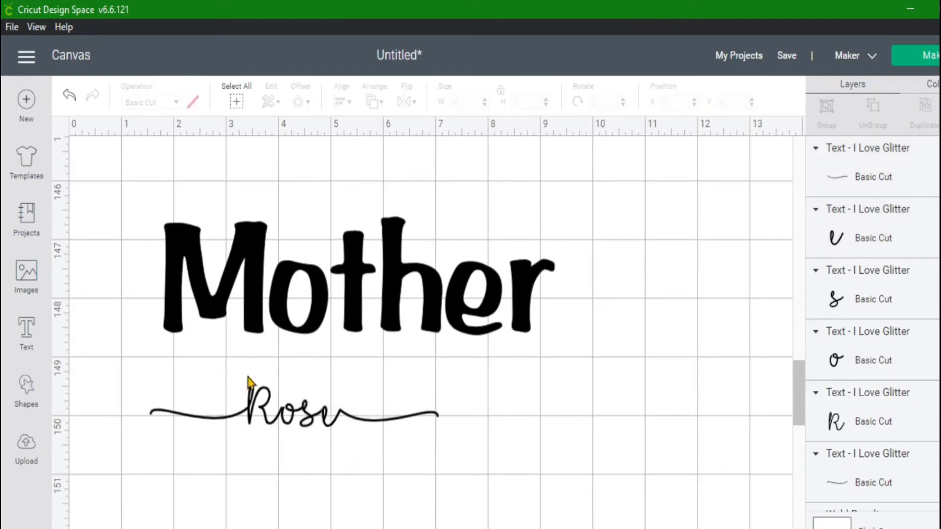
- Try welding the ungrouped Rose letters and swashes together, and undo the weld
{"action": "left_click_drag", "start_coordinate": [141, 392], "coordinate": [473, 443]}
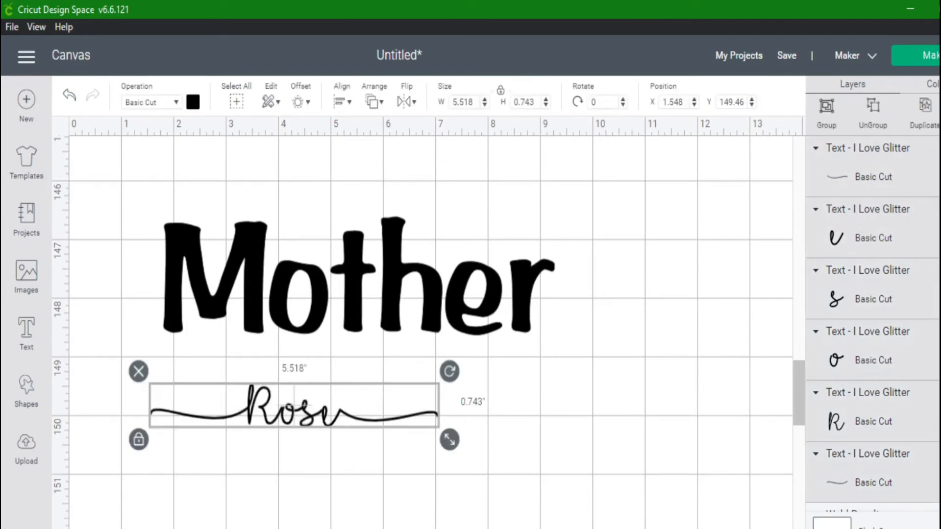
{"action": "left_click", "coordinate": [460, 460]}
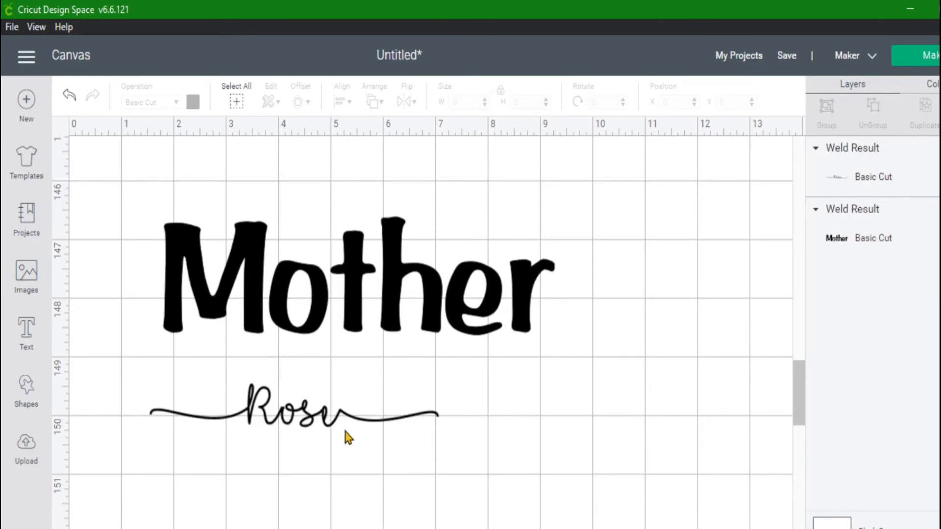
{"action": "left_click", "coordinate": [305, 419]}
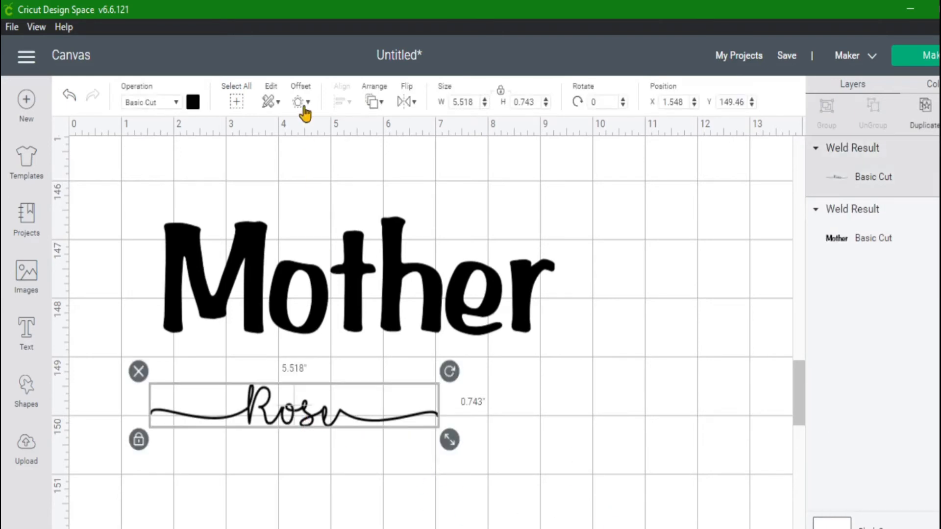
{"action": "left_click", "coordinate": [338, 453]}
{"action": "left_click_drag", "start_coordinate": [455, 437], "coordinate": [164, 389]}
{"action": "left_click", "coordinate": [69, 104]}
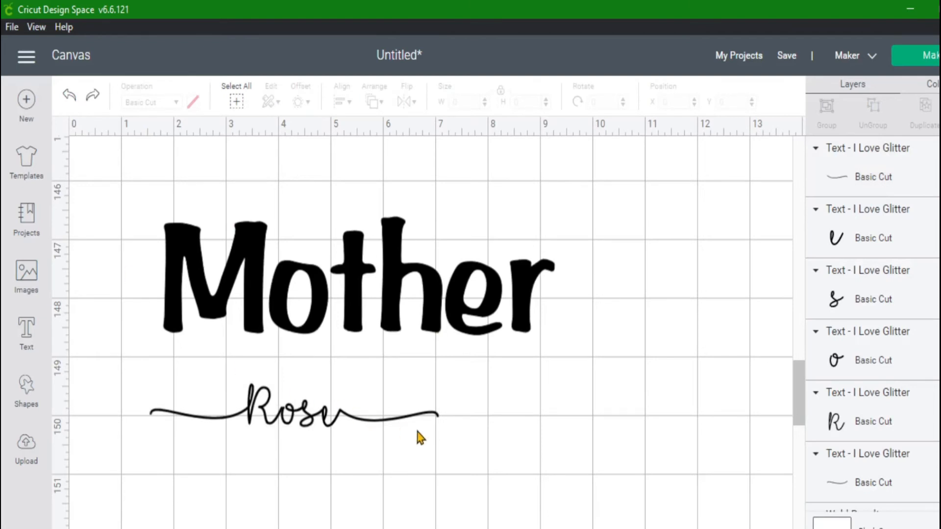
- Apply a welded 0.111 in offset with rounded corners around all the Rose letters and swashes
{"action": "left_click_drag", "start_coordinate": [461, 432], "coordinate": [157, 396]}
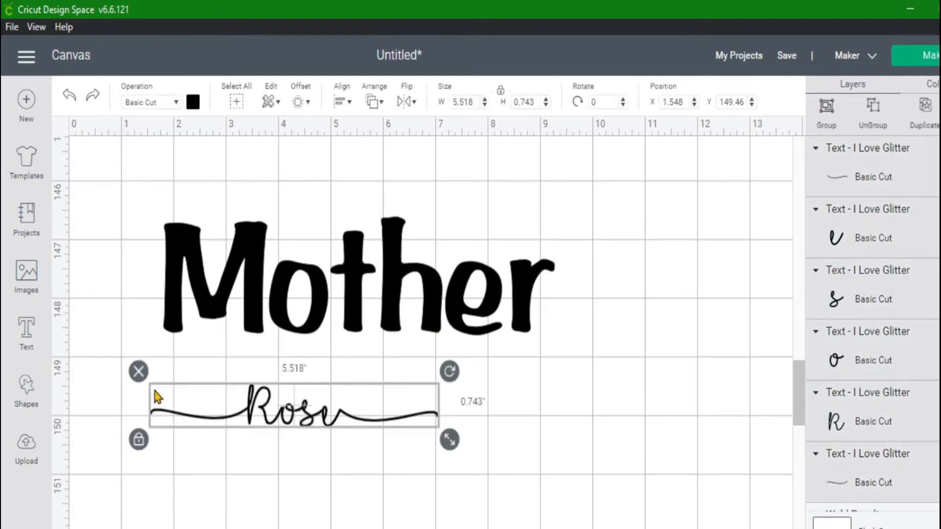
{"action": "left_click", "coordinate": [303, 103]}
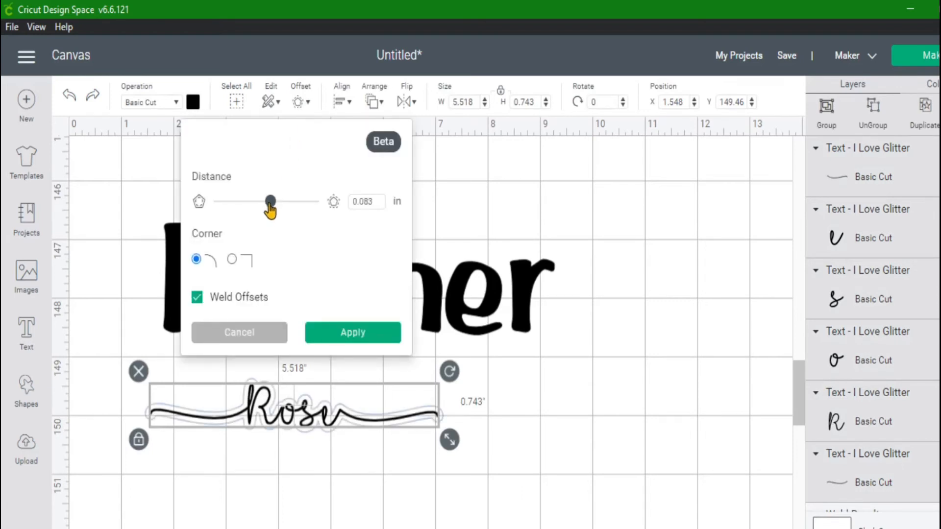
{"action": "mouse_move", "coordinate": [271, 202]}
{"action": "left_mouse_down"}
{"action": "mouse_move", "coordinate": [283, 202]}
{"action": "mouse_move", "coordinate": [272, 202]}
{"action": "left_mouse_up"}
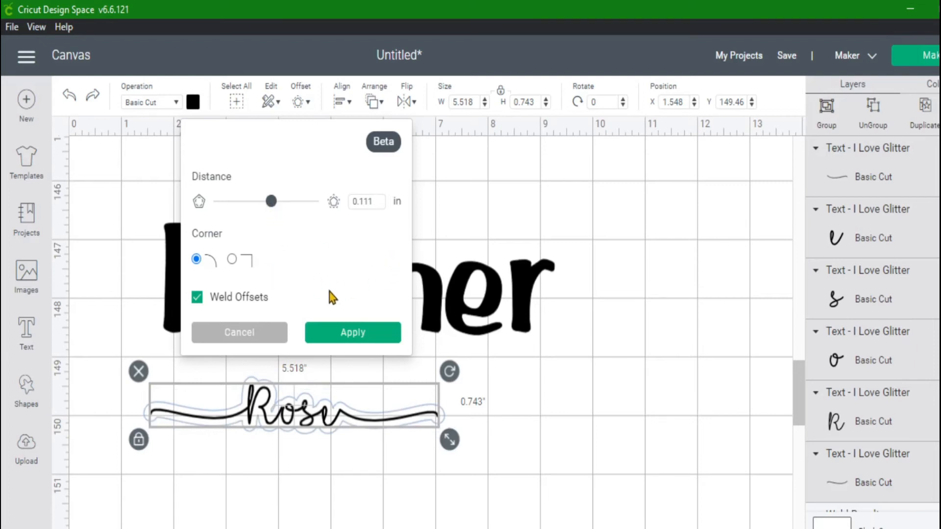
{"action": "left_click", "coordinate": [335, 332]}
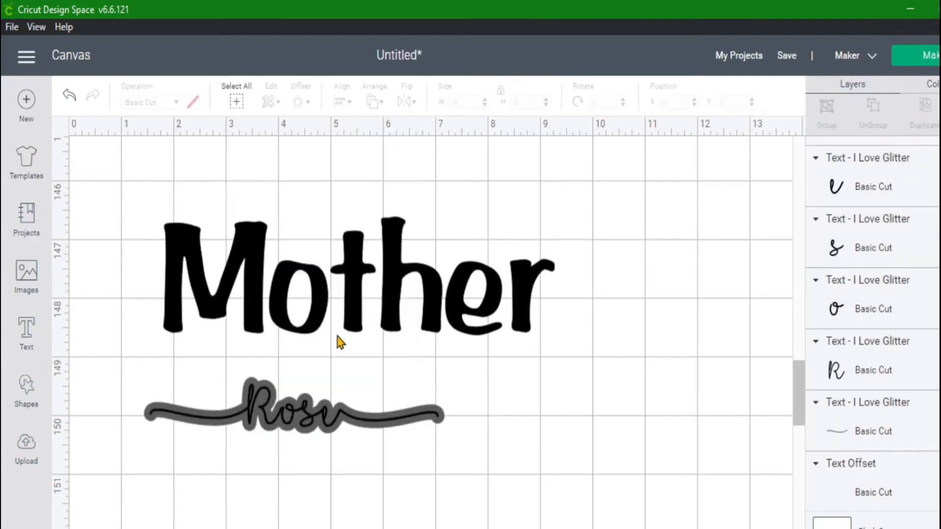
- Move the offset shape below the Rose lettering and weld the Rose letters and swashes into one shape
{"action": "left_click_drag", "start_coordinate": [318, 421], "coordinate": [338, 479]}
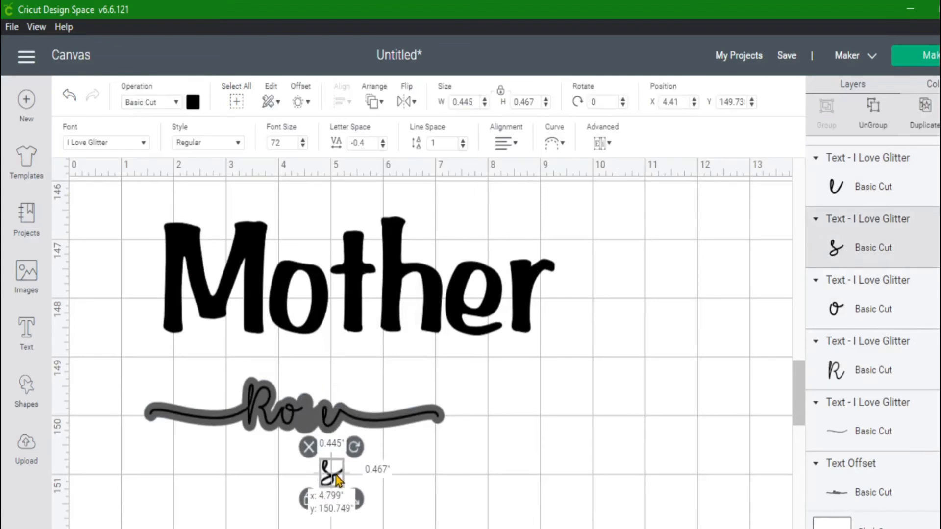
{"action": "left_click", "coordinate": [68, 99]}
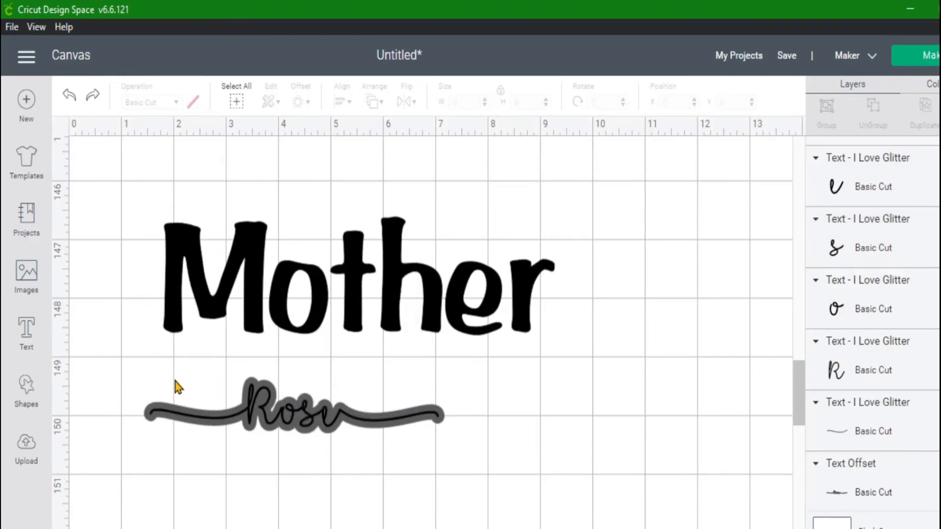
{"action": "left_click_drag", "start_coordinate": [176, 382], "coordinate": [226, 491]}
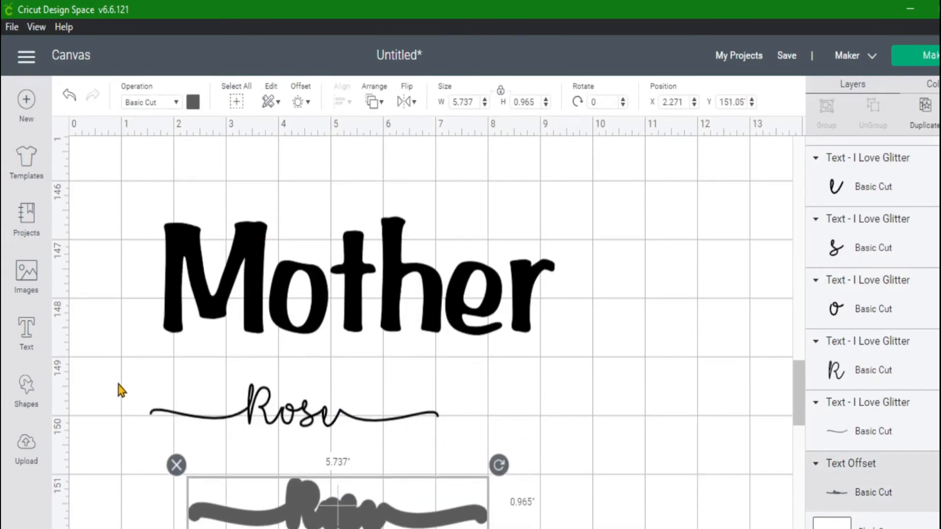
{"action": "left_click_drag", "start_coordinate": [118, 383], "coordinate": [452, 443]}
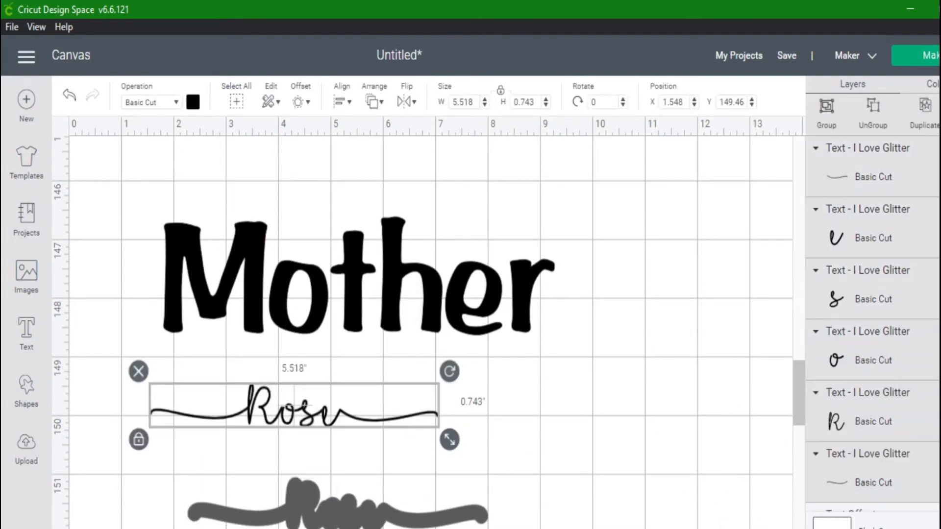
{"action": "left_click", "coordinate": [535, 433]}
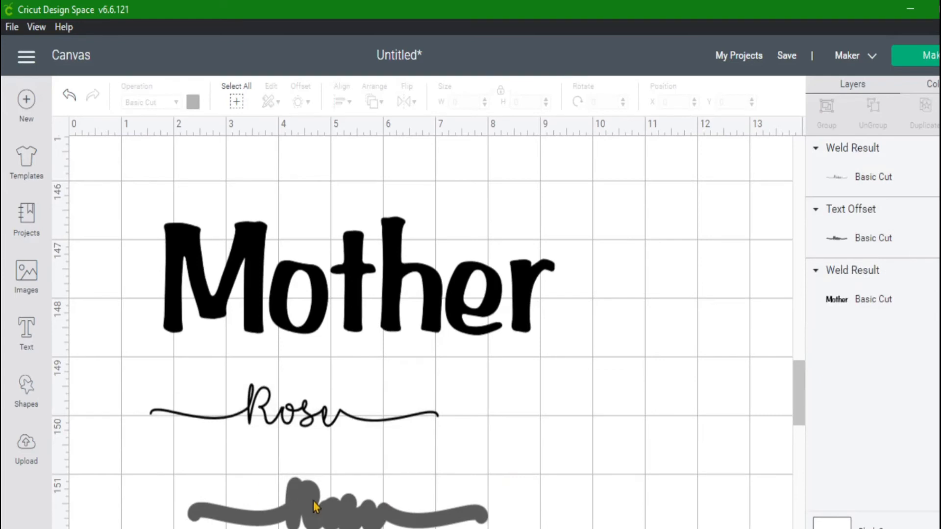
- Place the Rose offset shape over the lower half of Mother and center the two horizontally
{"action": "left_click_drag", "start_coordinate": [313, 507], "coordinate": [330, 302]}
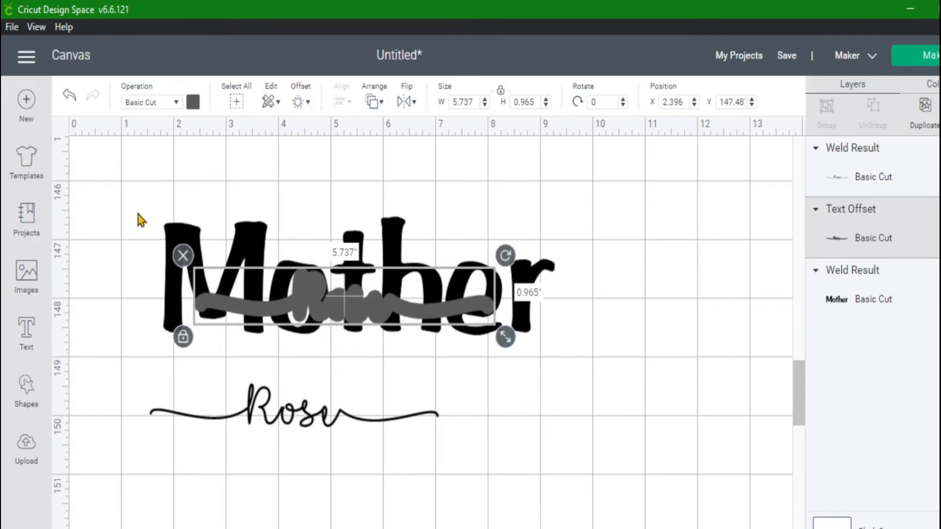
{"action": "left_click_drag", "start_coordinate": [121, 193], "coordinate": [564, 358]}
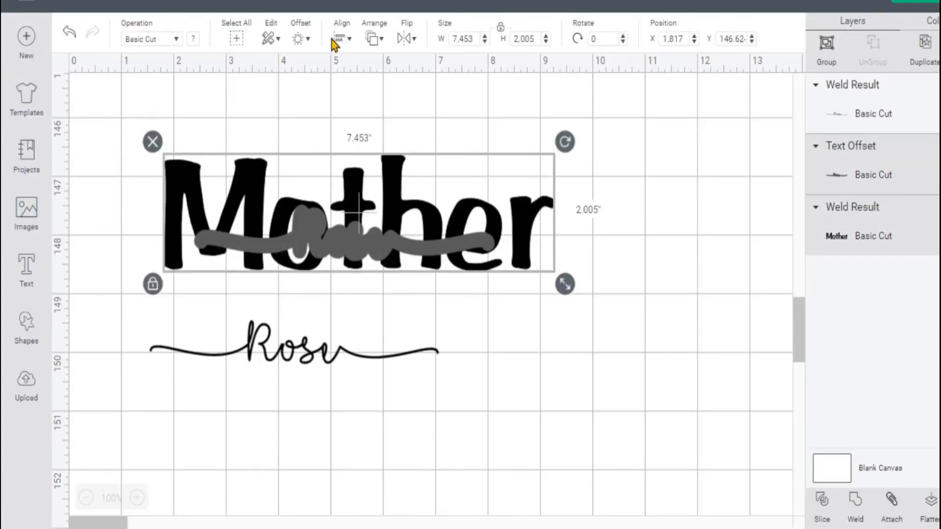
{"action": "left_click", "coordinate": [338, 40]}
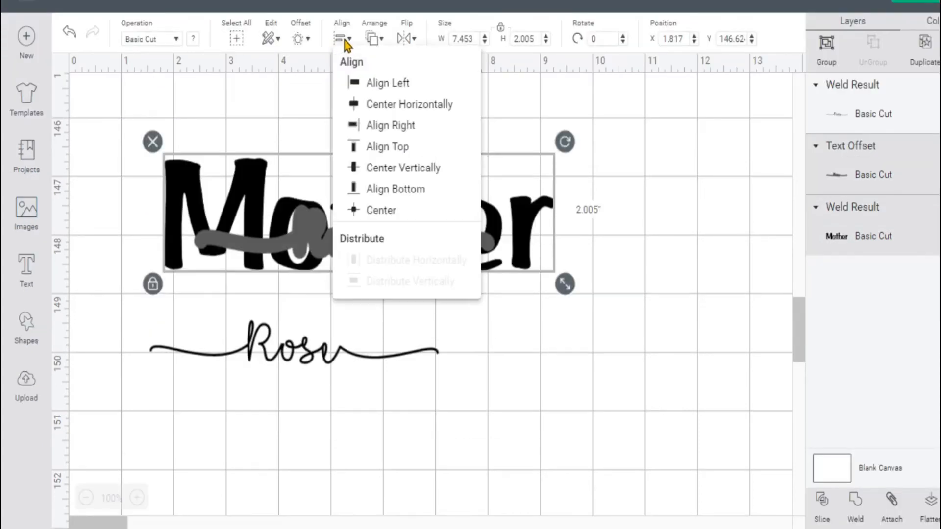
{"action": "left_click", "coordinate": [344, 42]}
{"action": "left_click", "coordinate": [347, 44]}
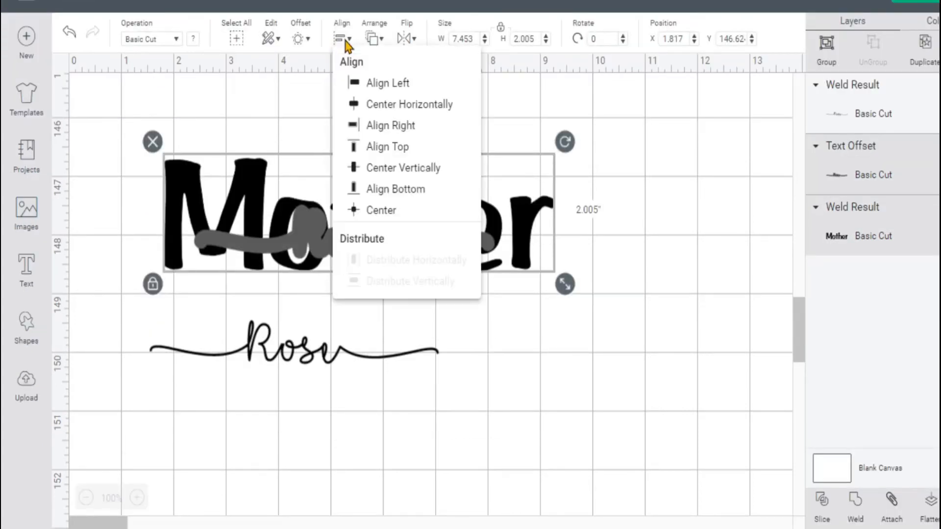
{"action": "left_click", "coordinate": [370, 105]}
{"action": "left_click", "coordinate": [573, 409]}
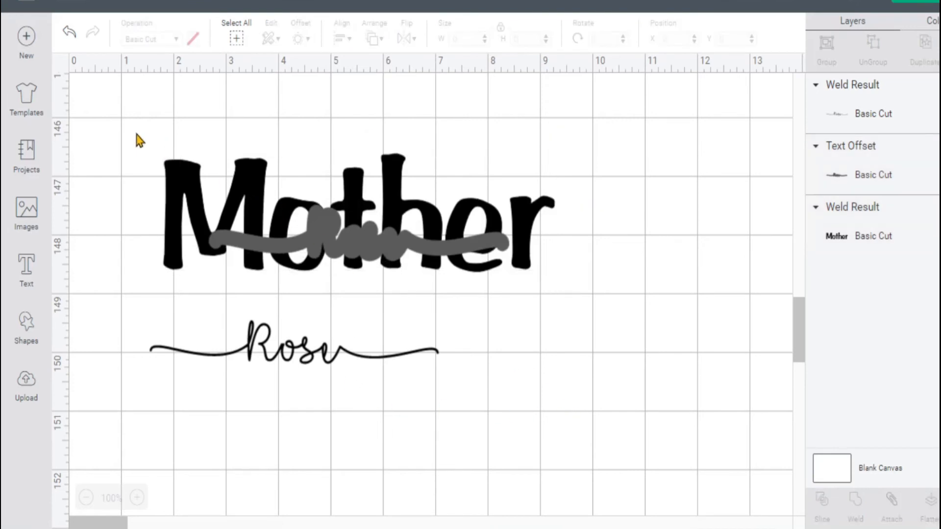
- Slice Mother with the offset shape and pull the grey piece lying outside the letters away from the word
{"action": "left_click_drag", "start_coordinate": [137, 138], "coordinate": [565, 290]}
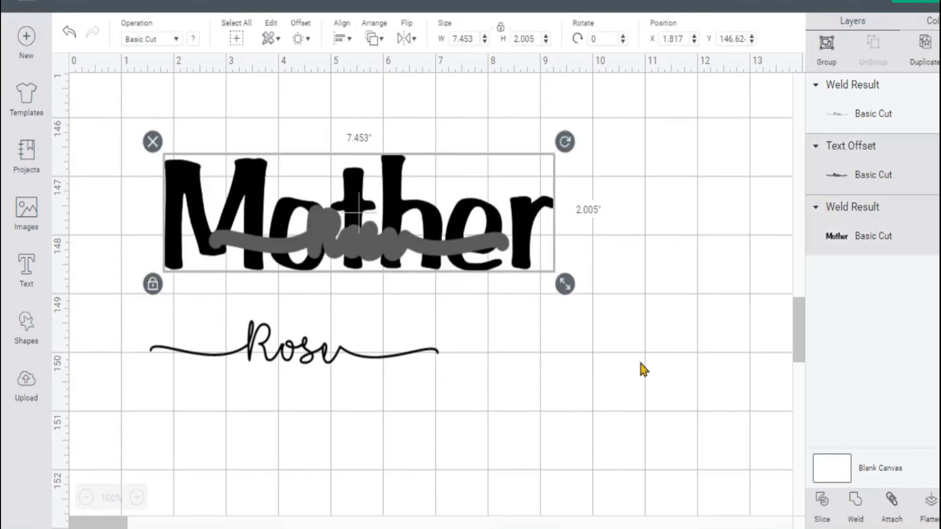
{"action": "left_click", "coordinate": [823, 502]}
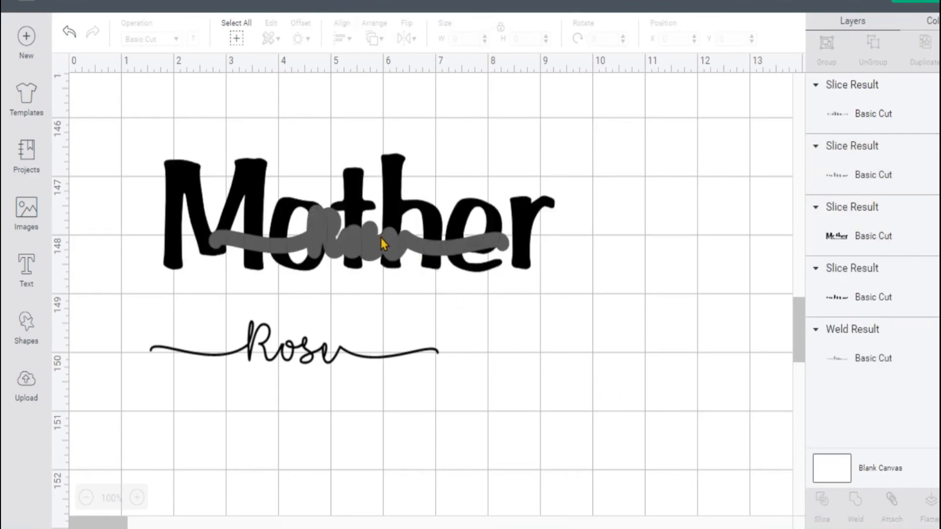
{"action": "left_click_drag", "start_coordinate": [383, 244], "coordinate": [557, 392]}
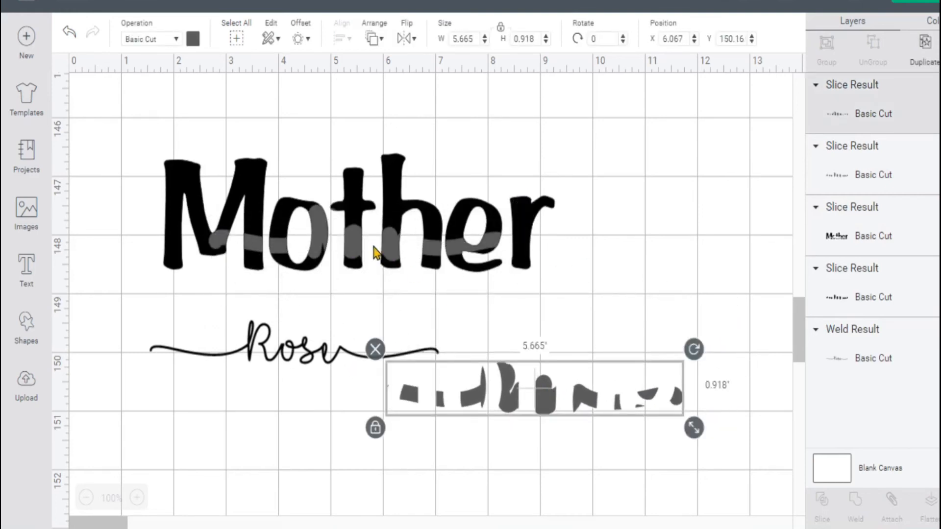
- Delete the three leftover slice pieces and place the cut-out Mother above Rose
{"action": "left_click", "coordinate": [400, 248]}
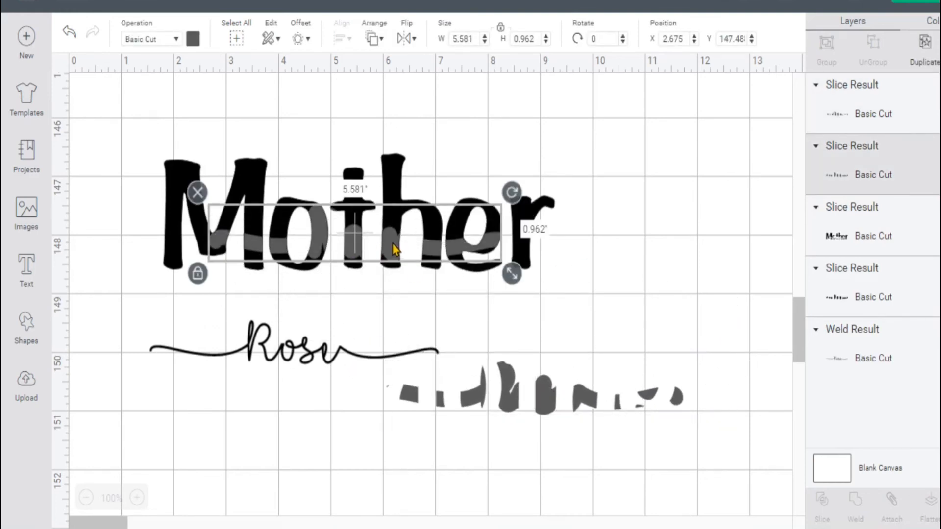
{"action": "key", "text": "Delete"}
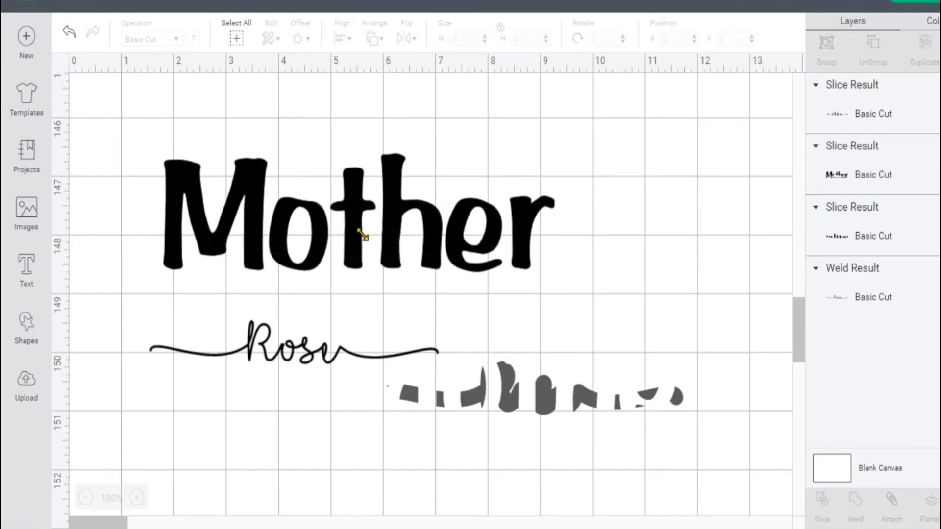
{"action": "left_click", "coordinate": [326, 242]}
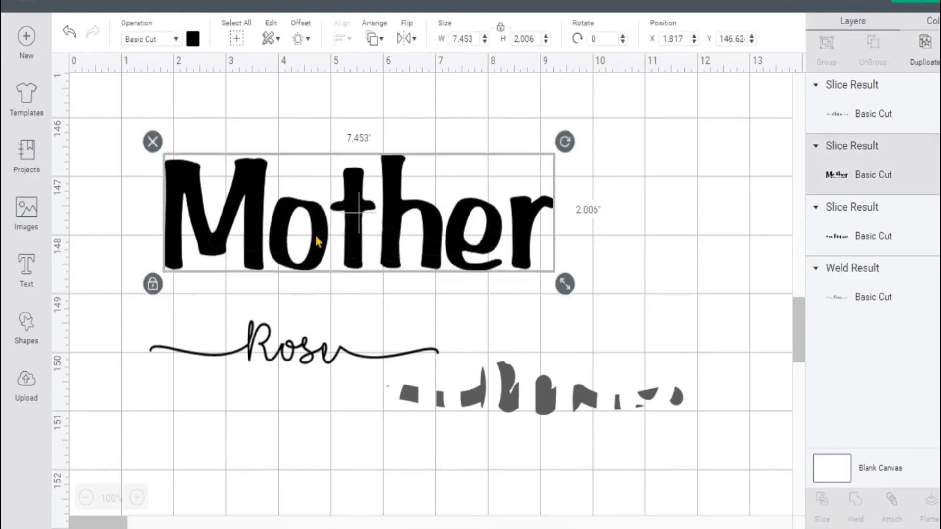
{"action": "left_click", "coordinate": [650, 287]}
{"action": "left_click", "coordinate": [458, 242]}
{"action": "left_click_drag", "start_coordinate": [457, 241], "coordinate": [510, 208]}
{"action": "left_click", "coordinate": [480, 244]}
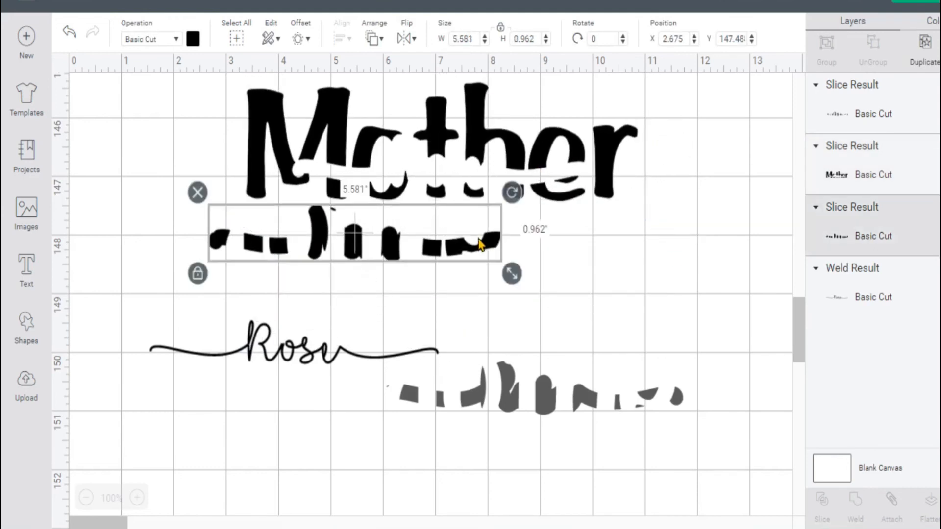
{"action": "key", "text": "Delete"}
{"action": "left_click", "coordinate": [506, 387]}
{"action": "key", "text": "Delete"}
{"action": "left_click", "coordinate": [471, 174]}
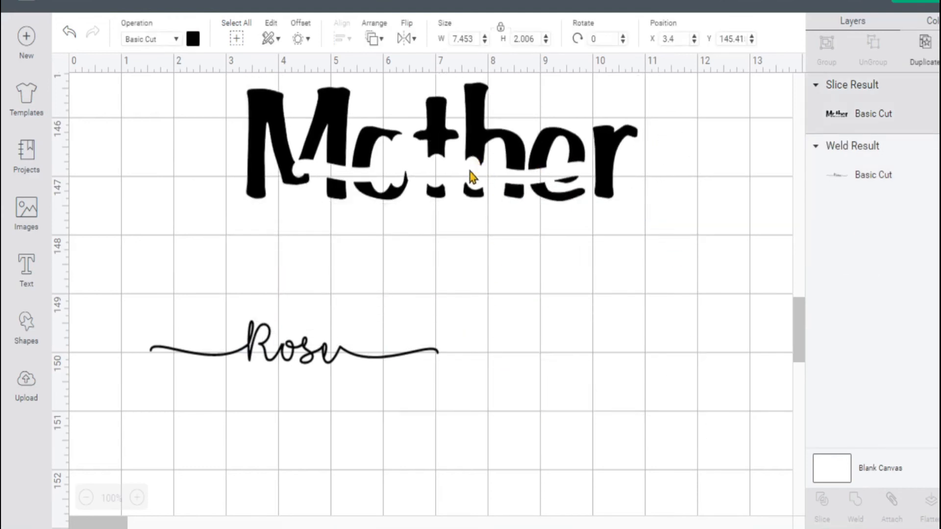
{"action": "left_click_drag", "start_coordinate": [470, 174], "coordinate": [368, 232]}
- Change the color of the welded Rose to red
{"action": "left_click", "coordinate": [291, 362]}
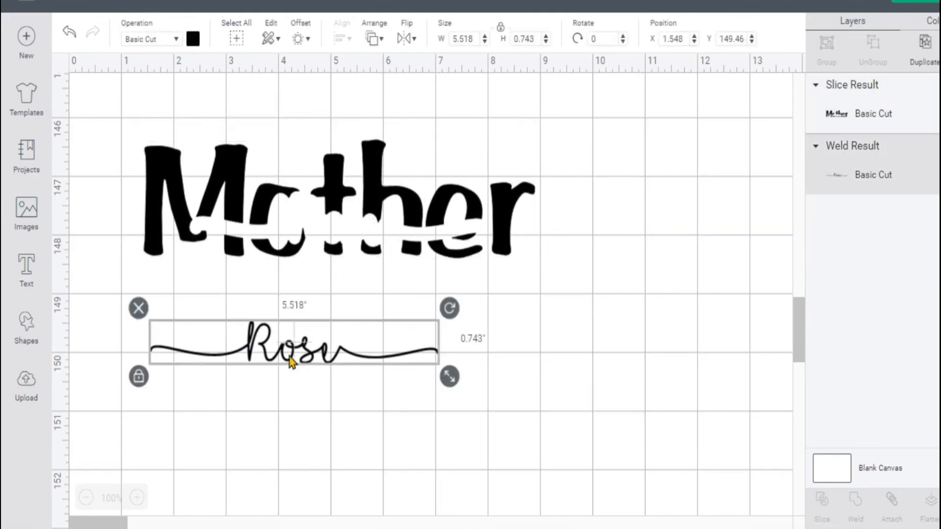
{"action": "left_click", "coordinate": [193, 40]}
{"action": "left_click", "coordinate": [208, 158]}
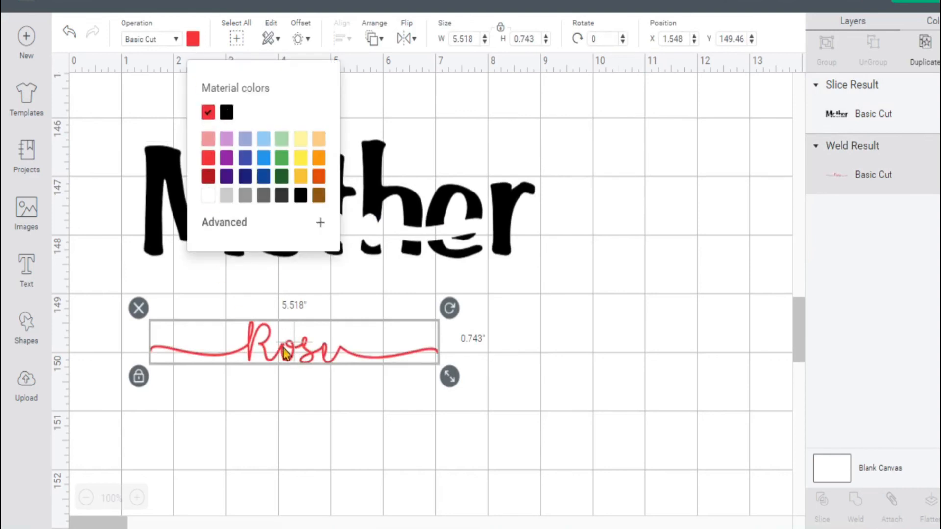
- Place the red Rose inside the matching knockout in Mother and nudge Mother slightly right to even the gap around the script
{"action": "left_click_drag", "start_coordinate": [287, 361], "coordinate": [330, 237]}
{"action": "left_click", "coordinate": [321, 338]}
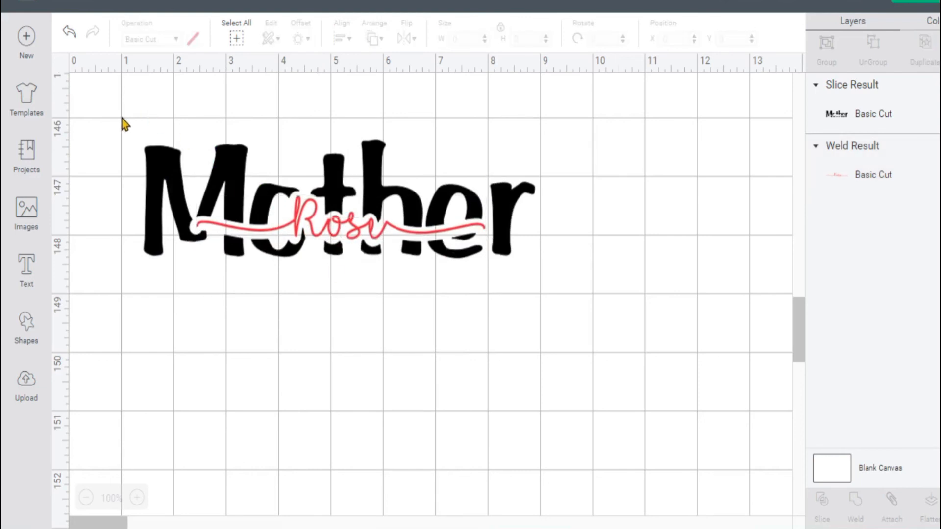
{"action": "left_click", "coordinate": [322, 225]}
{"action": "left_click_drag", "start_coordinate": [322, 225], "coordinate": [325, 225]}
{"action": "left_click", "coordinate": [284, 349]}
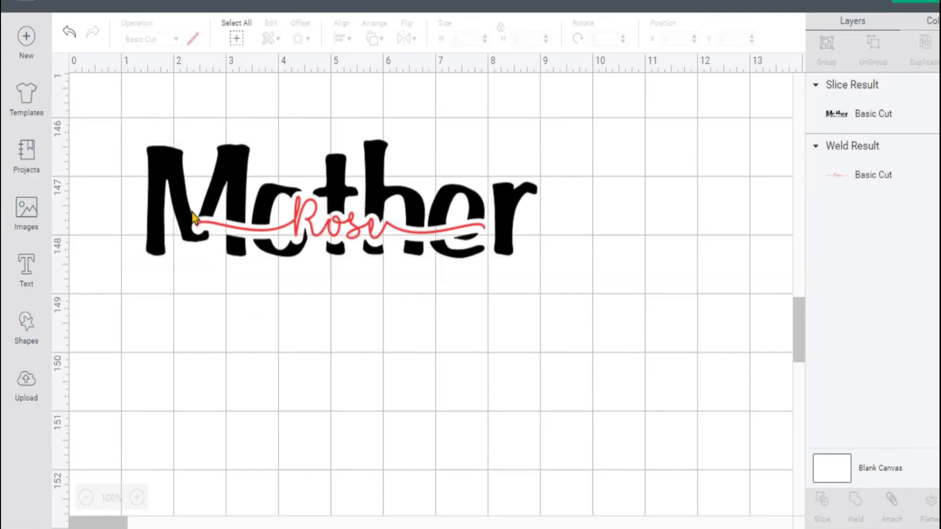
- Select Mother and Rose together and center them horizontally on each other
{"action": "left_click_drag", "start_coordinate": [113, 101], "coordinate": [532, 281]}
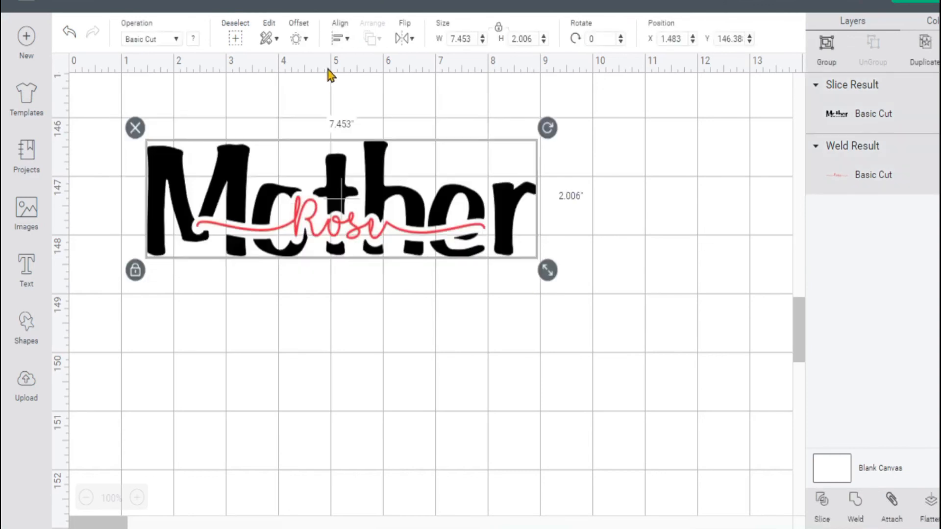
{"action": "left_click", "coordinate": [342, 39]}
{"action": "left_click", "coordinate": [371, 102]}
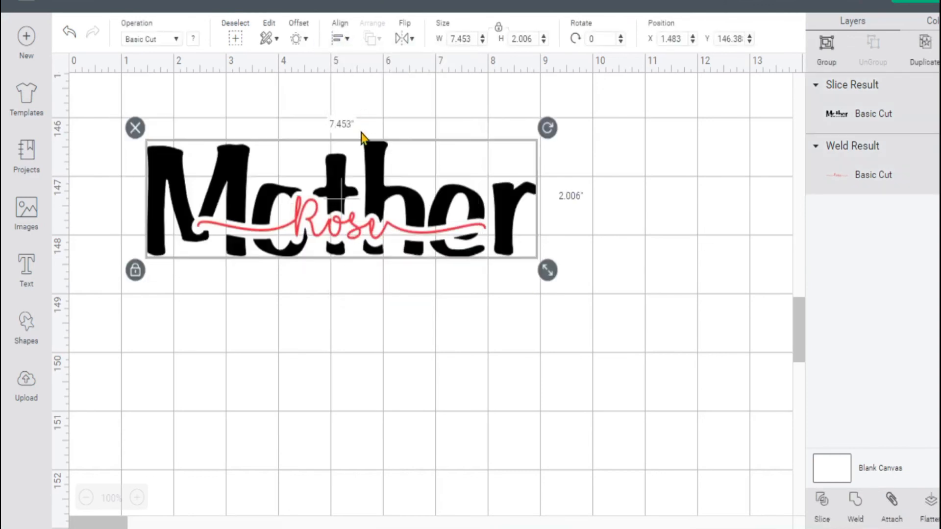
{"action": "left_click", "coordinate": [333, 314]}
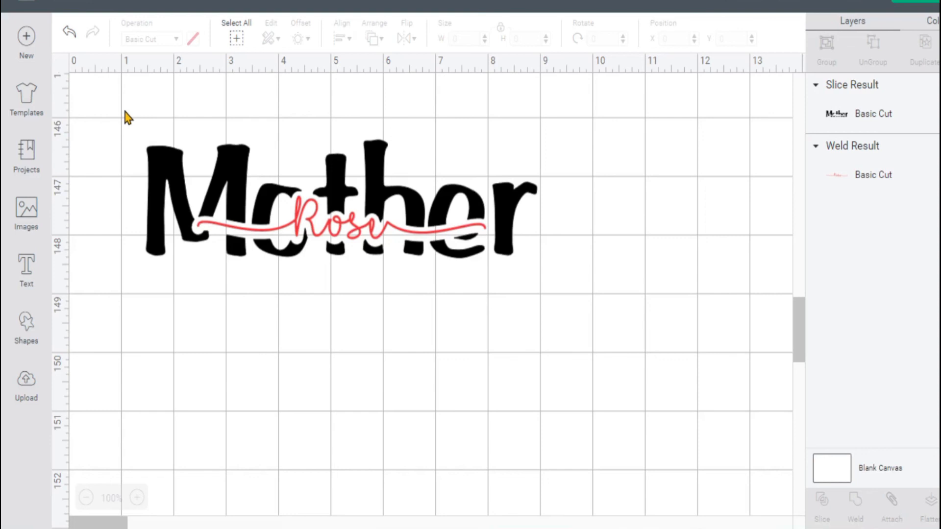
{"action": "left_click_drag", "start_coordinate": [122, 116], "coordinate": [612, 264]}
{"action": "left_click", "coordinate": [579, 353]}
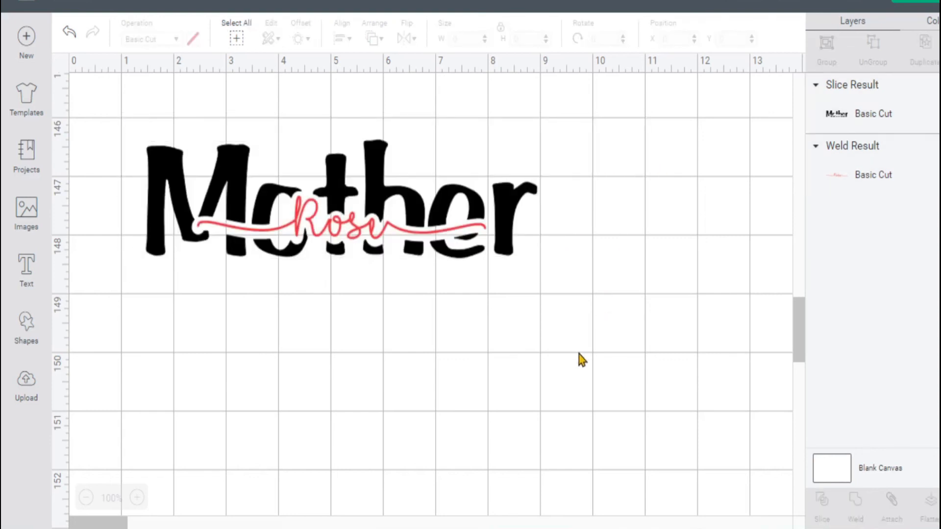